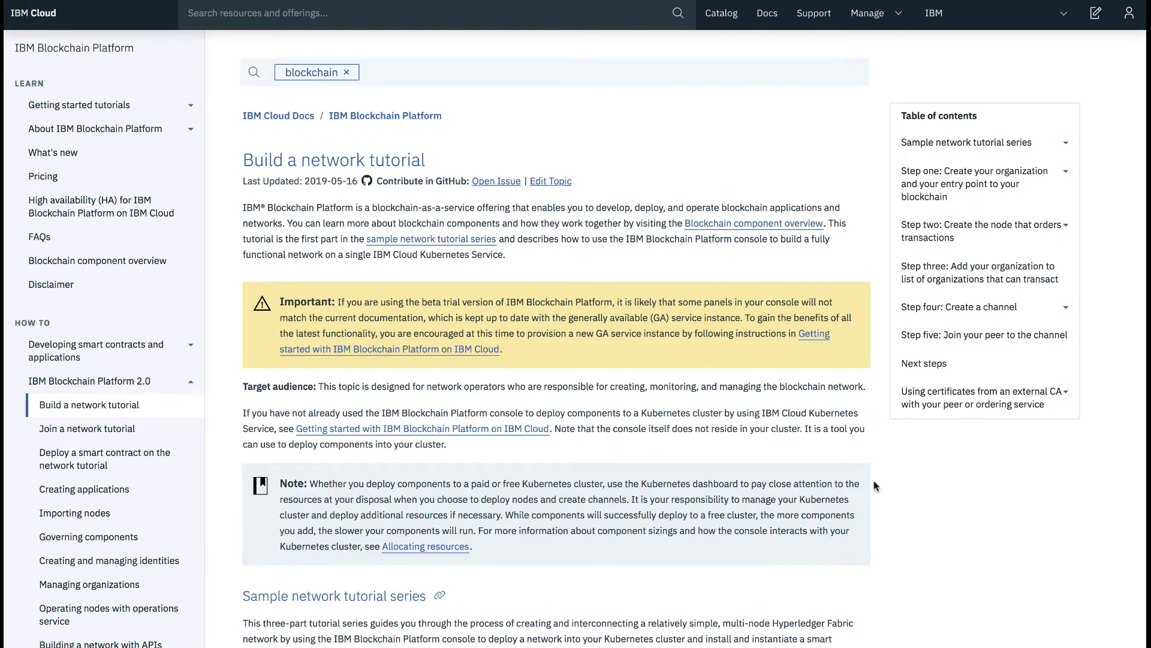
# Step: Scroll the Build a network tutorial past the diagrams and CA steps to the MSP definition section
pyautogui.scroll(-12, 883, 517)
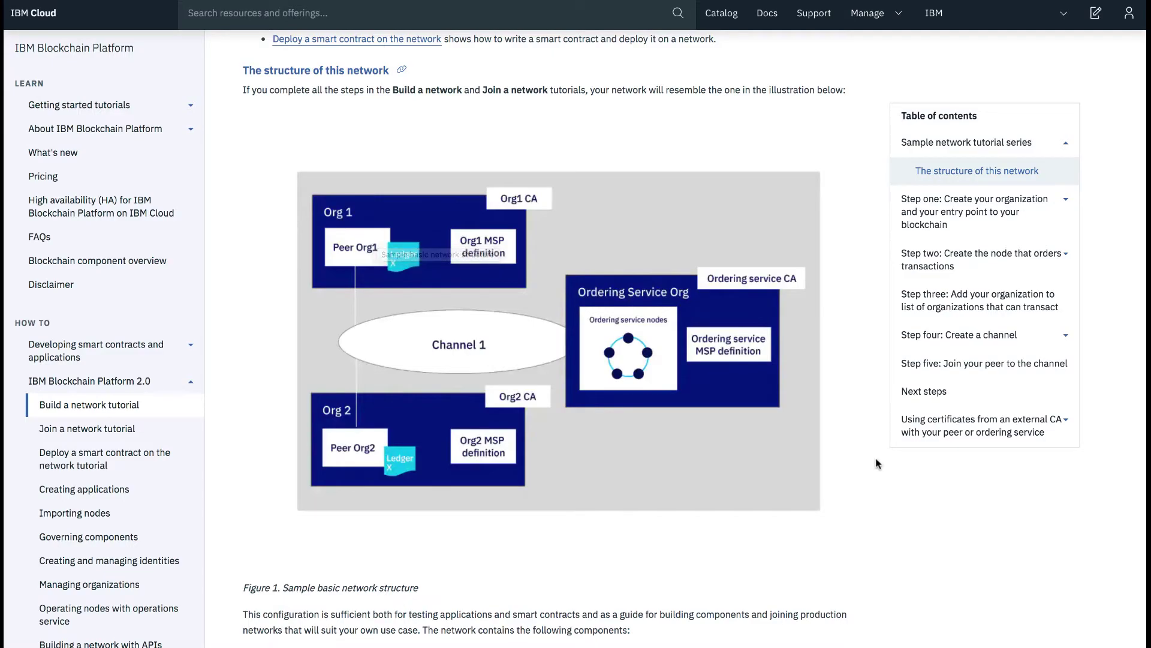
pyautogui.scroll(-10, 876, 463)
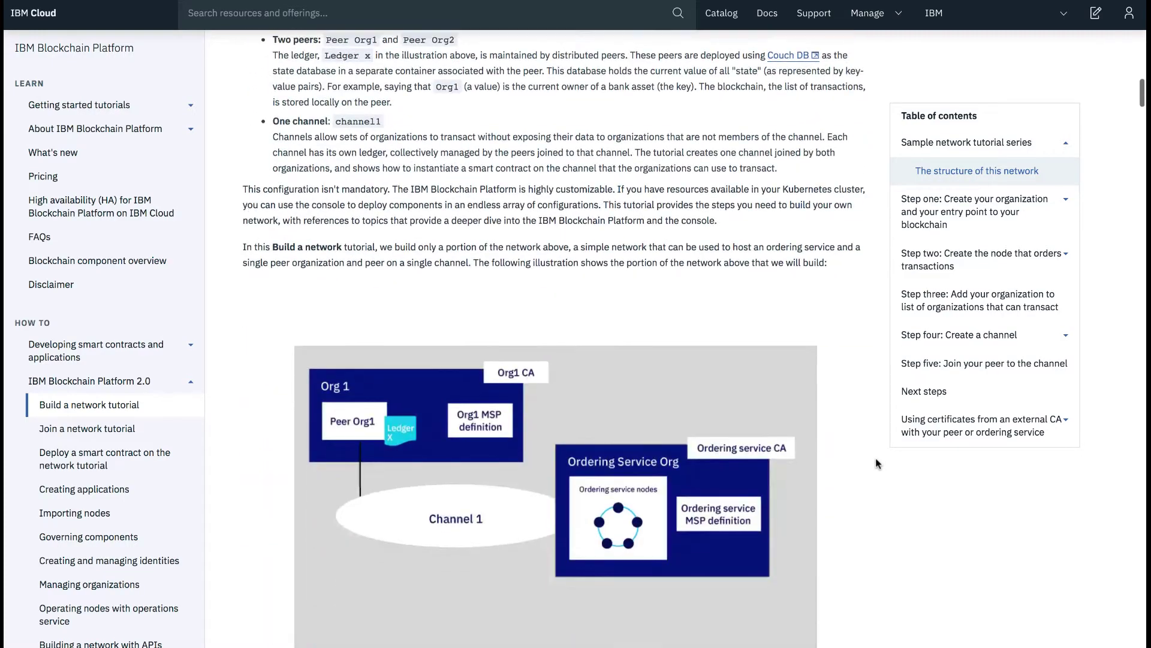
pyautogui.scroll(-15, 876, 463)
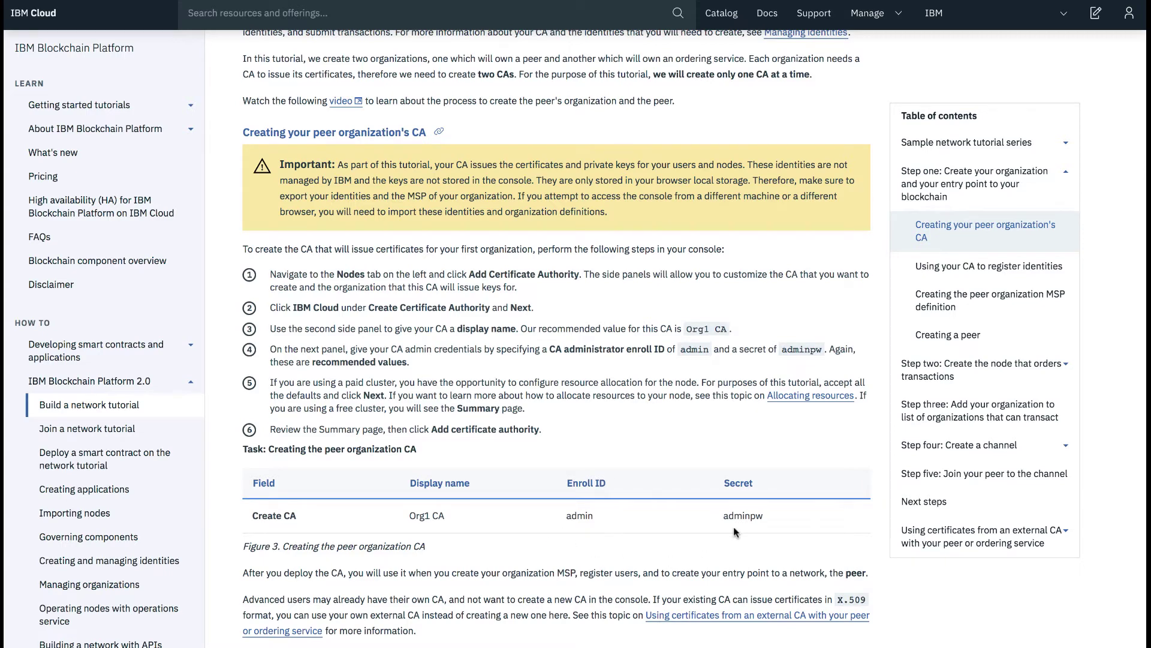
pyautogui.scroll(-15, 734, 529)
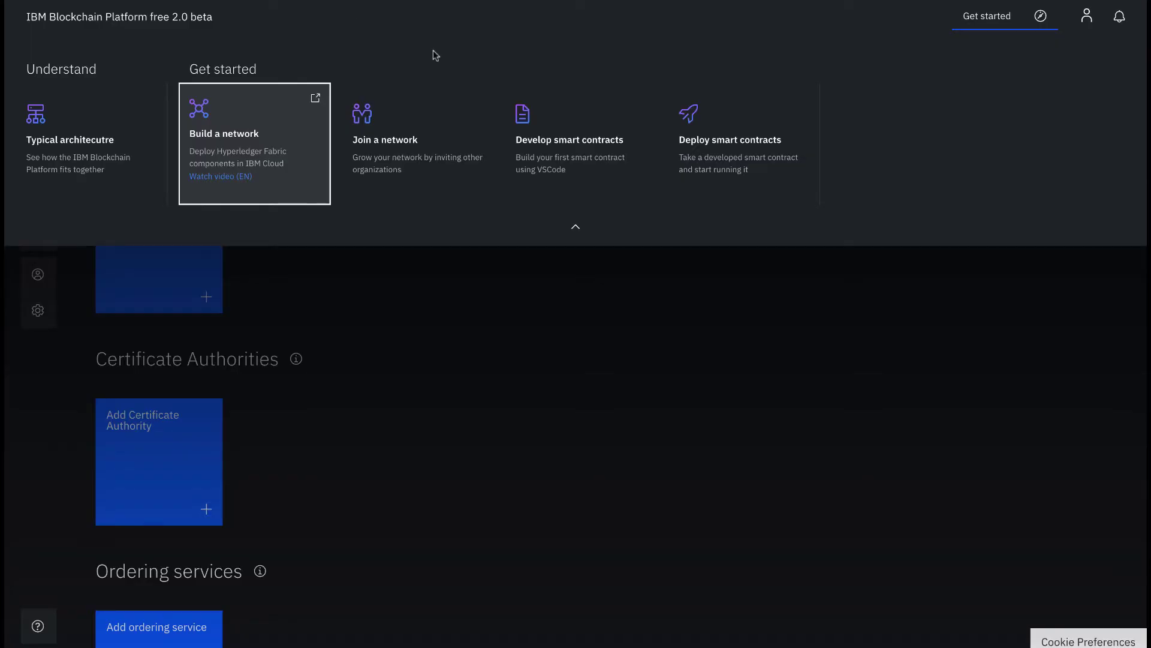
# Step: Close the Get started overview and view the Certificate Authorities explanation on the Nodes page
pyautogui.click(580, 311)
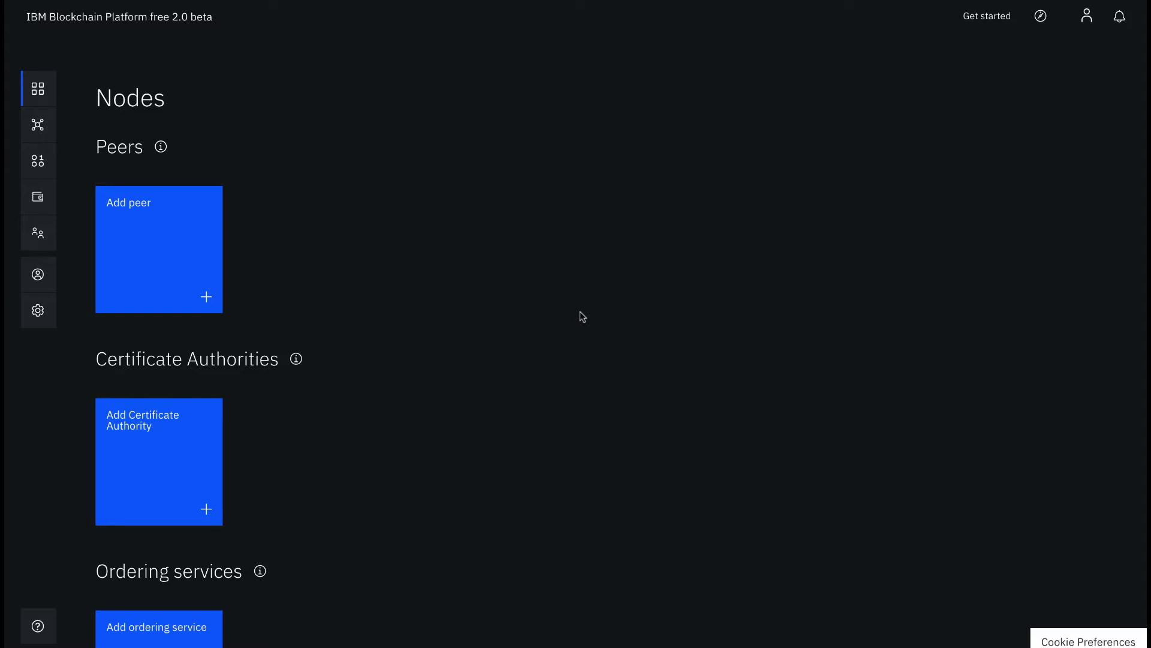
pyautogui.click(296, 358)
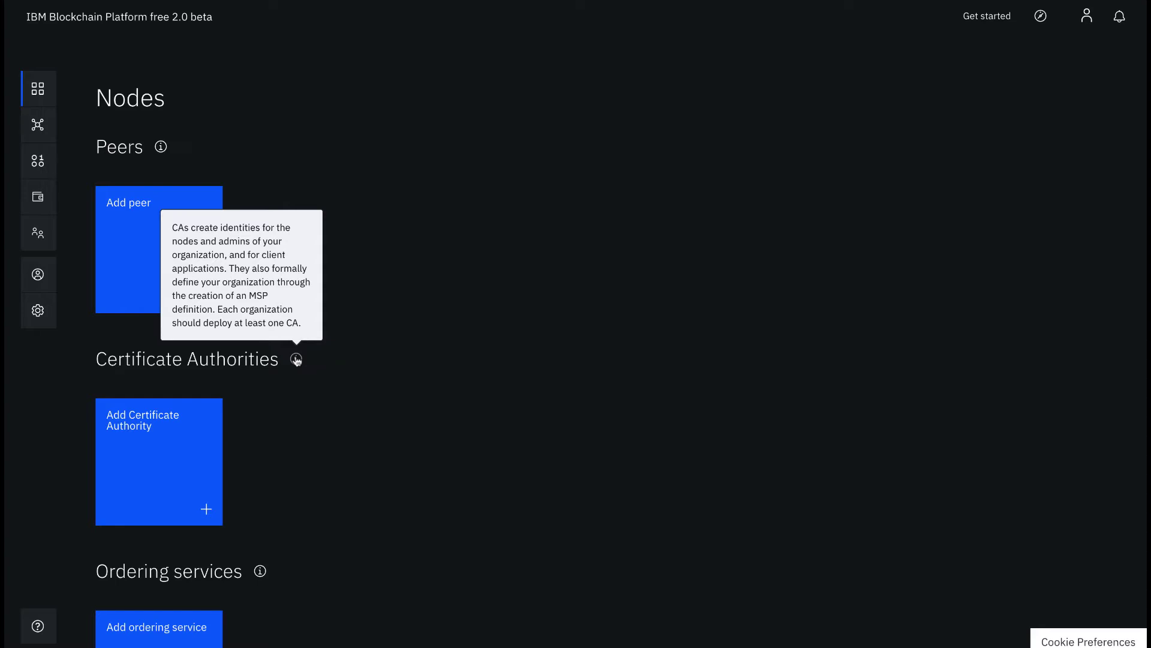
# Step: Start an IBM Cloud certificate authority with display name 'Org1 CA'
pyautogui.click(192, 448)
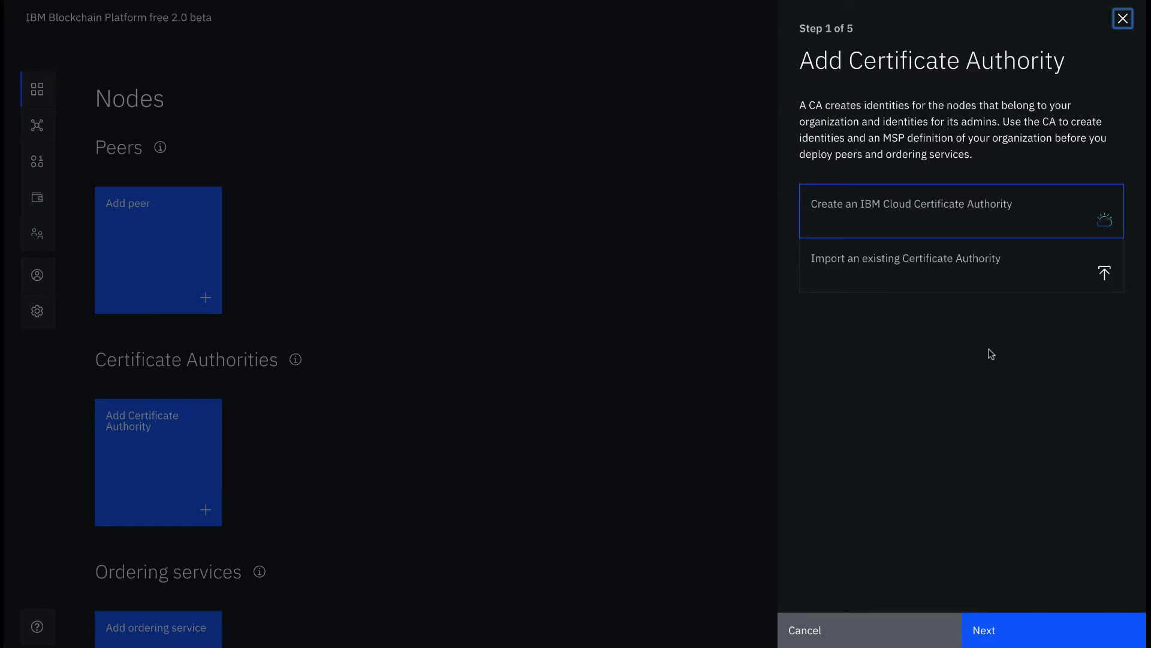
pyautogui.click(1012, 616)
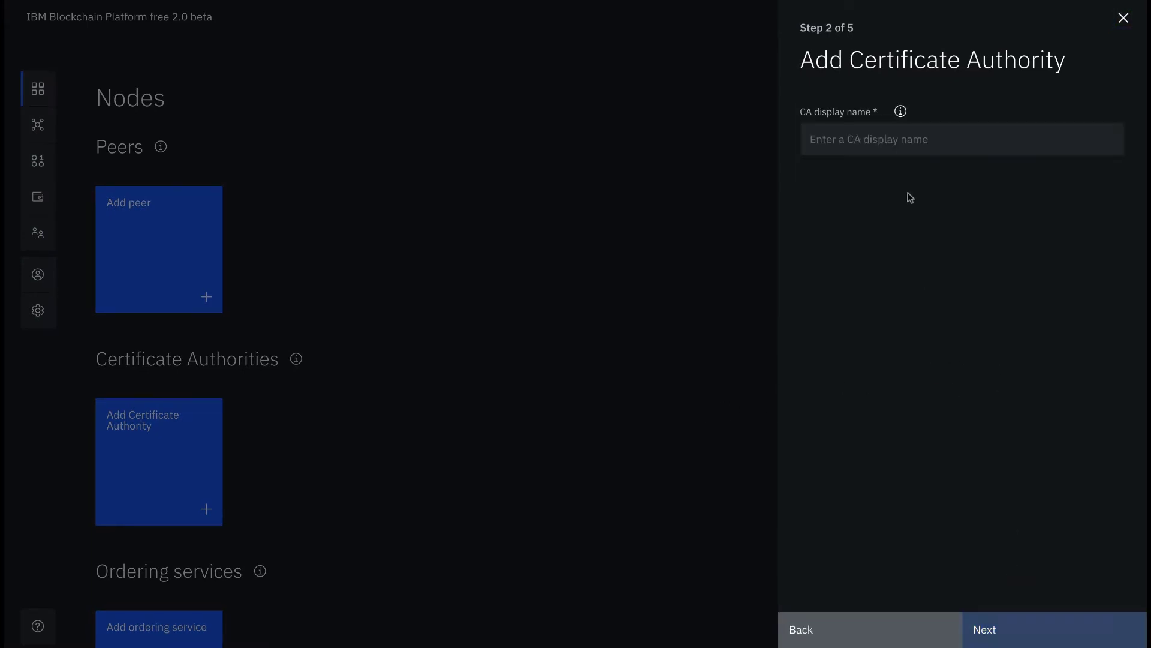
pyautogui.click(901, 144)
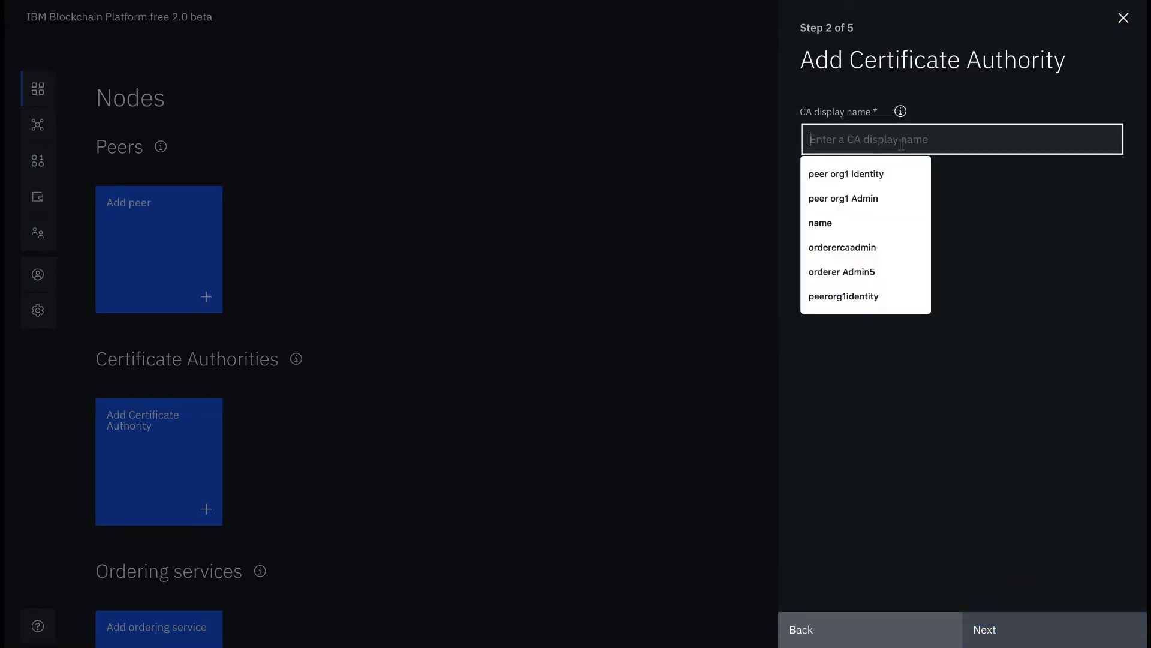
pyautogui.write('Org1 ')
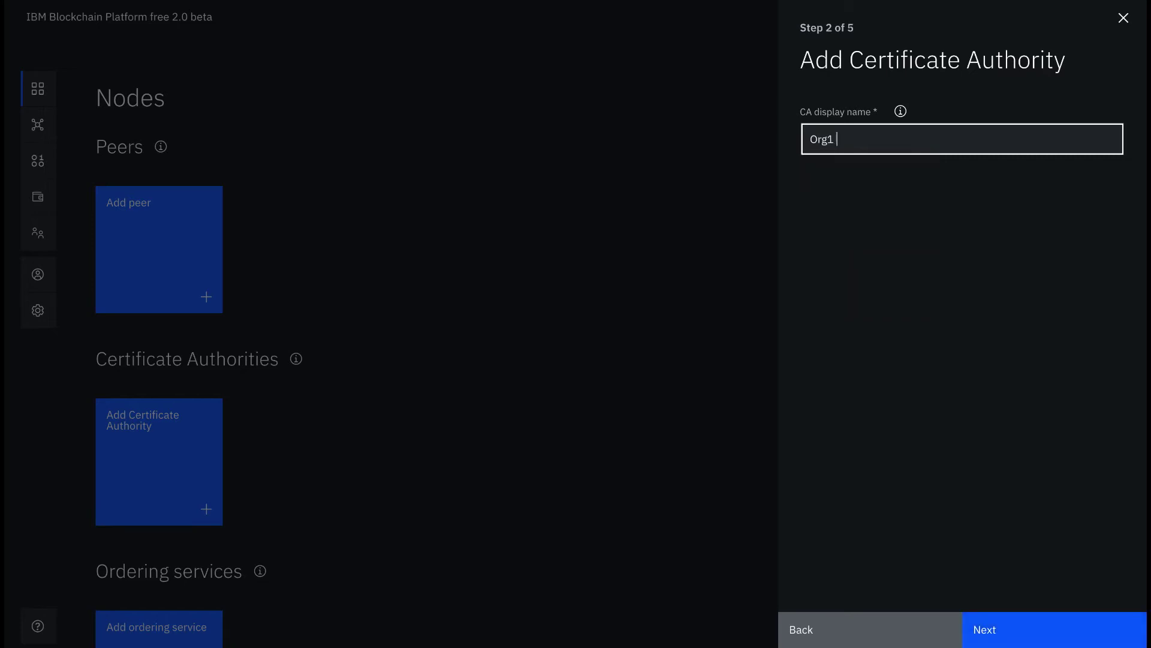
pyautogui.write('CA')
pyautogui.click(981, 626)
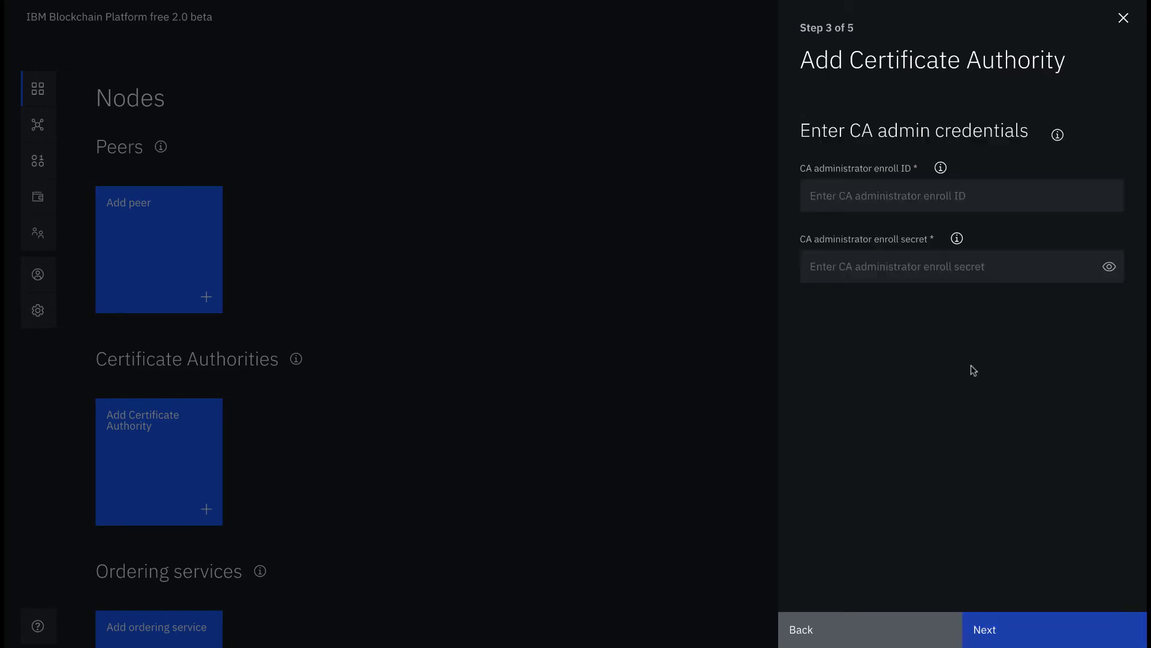
# Step: Enter the CA admin enroll ID 'admin' and its enroll secret
pyautogui.click(979, 191)
pyautogui.write('admi')
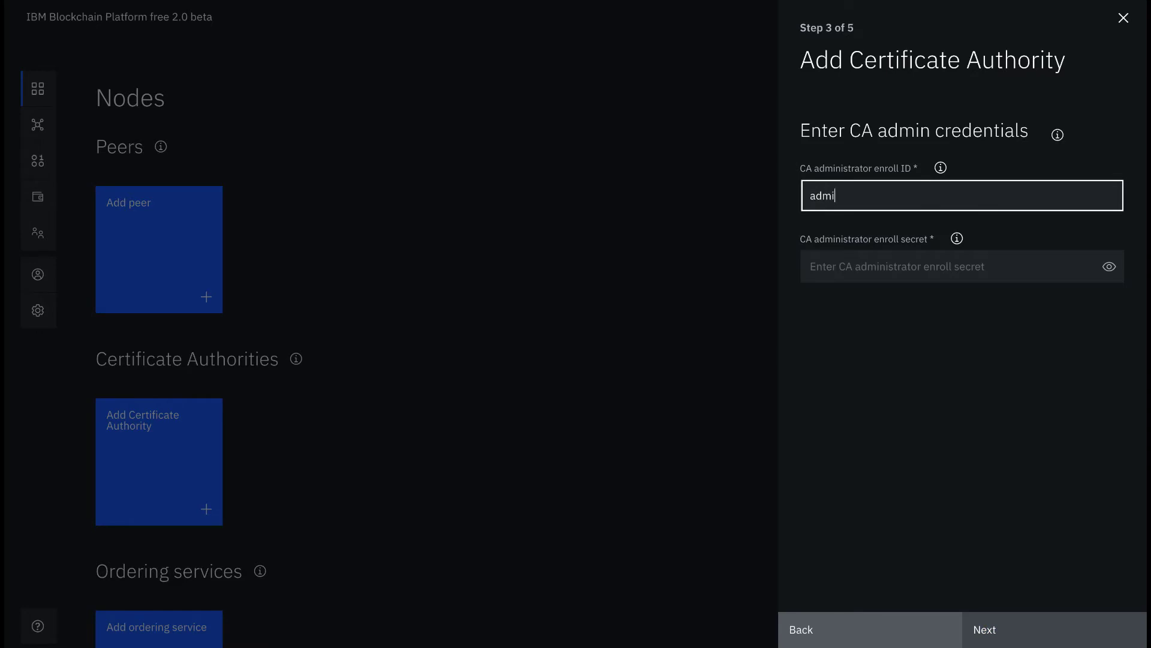
pyautogui.write('n')
pyautogui.click(1010, 259)
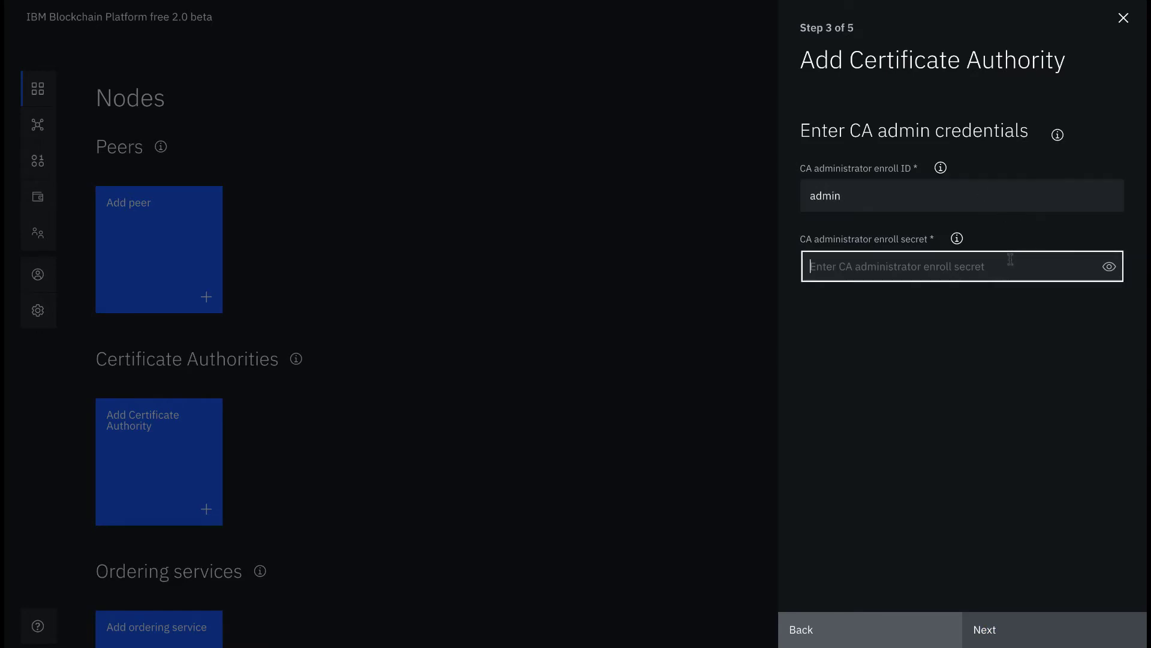
pyautogui.write('adminpw')
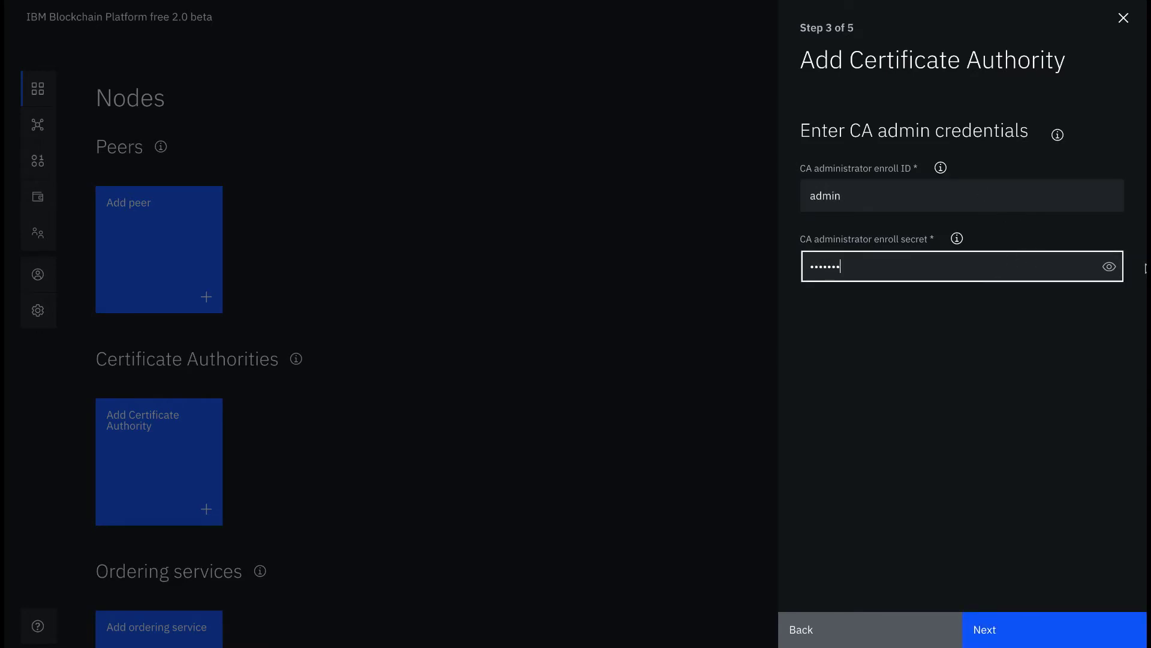
pyautogui.click(1109, 267)
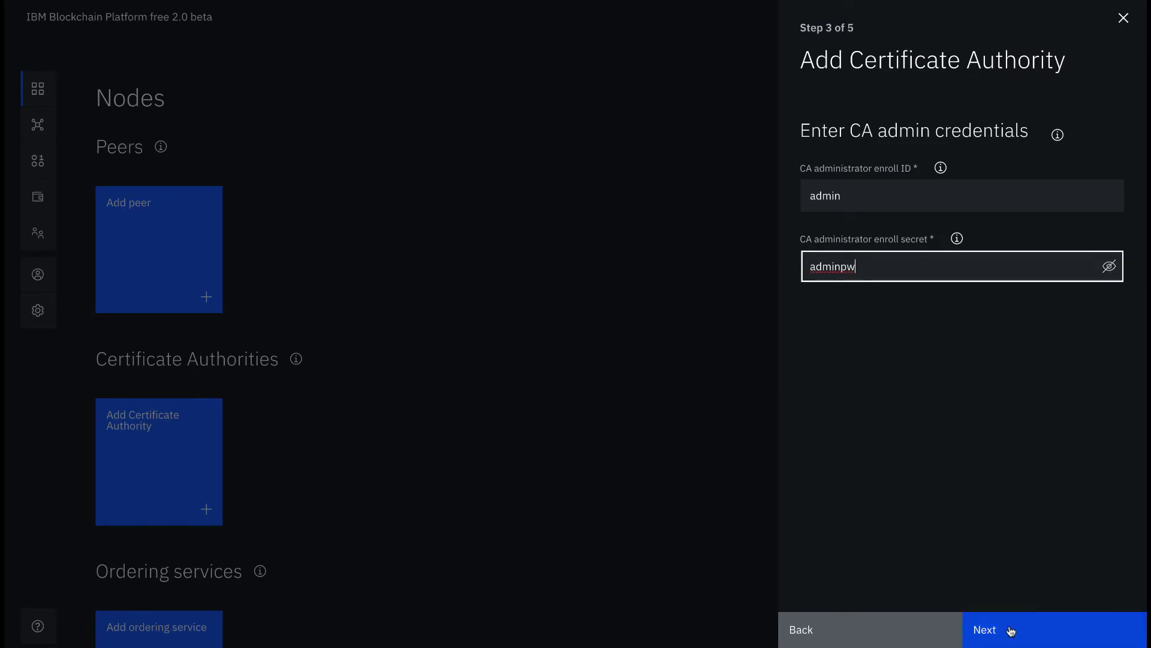
pyautogui.click(1011, 630)
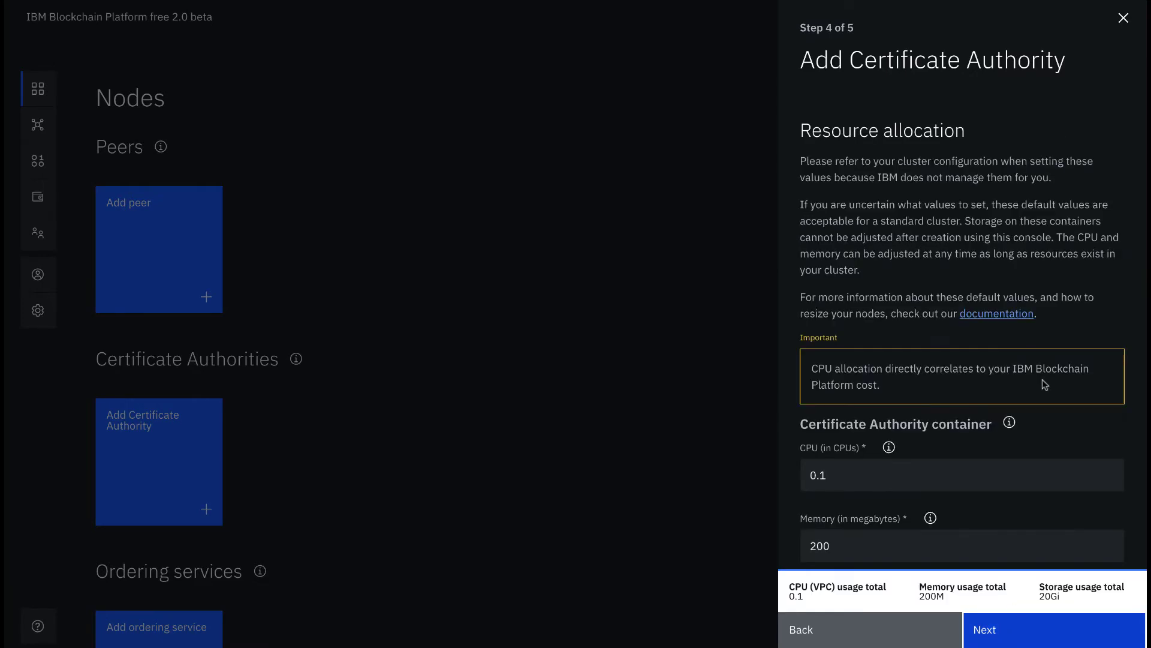
# Step: Keep default resources (0.1 CPU, 200M memory, 20Gi storage) and deploy Org1 CA
pyautogui.scroll(-2, 1044, 379)
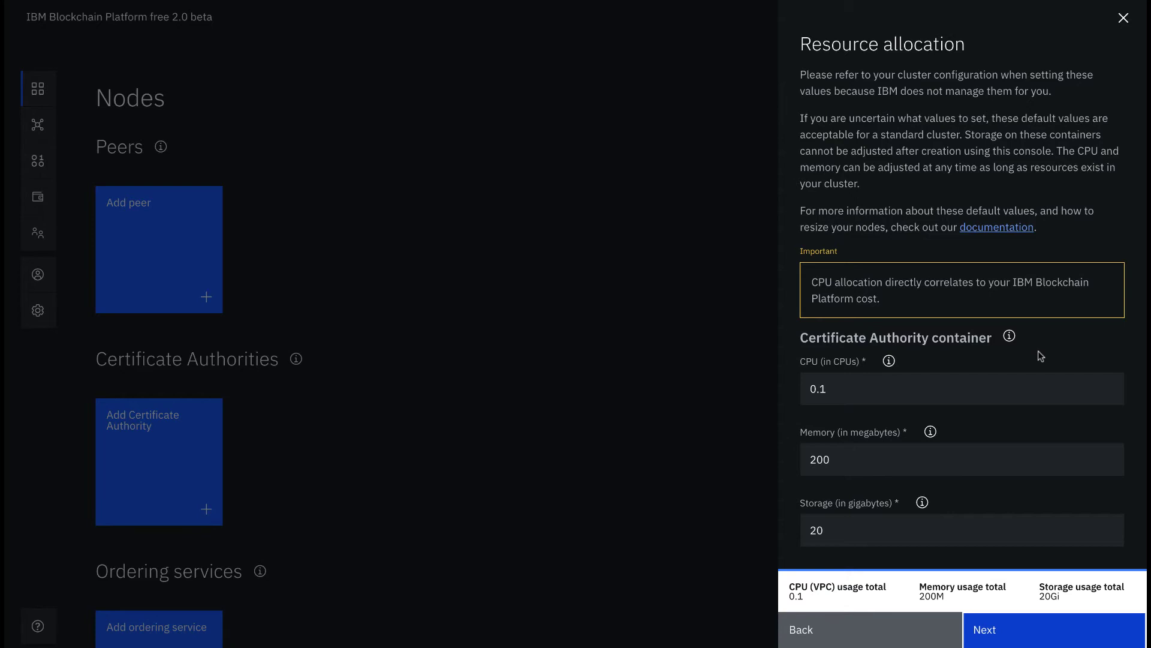
pyautogui.click(1002, 638)
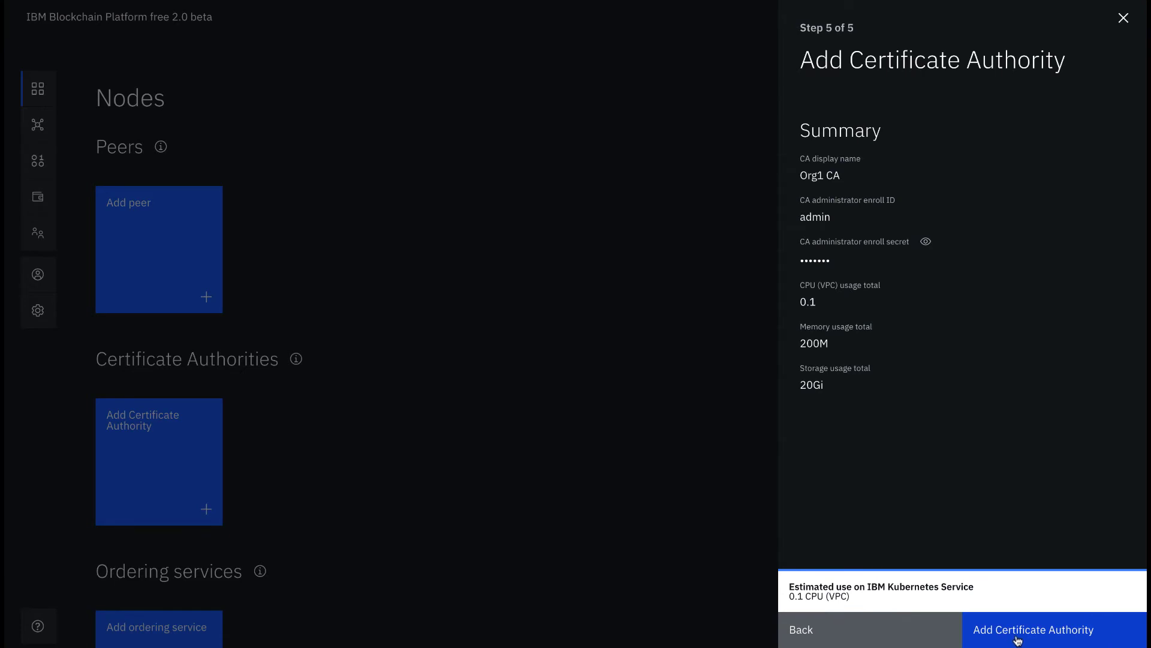
pyautogui.click(1017, 641)
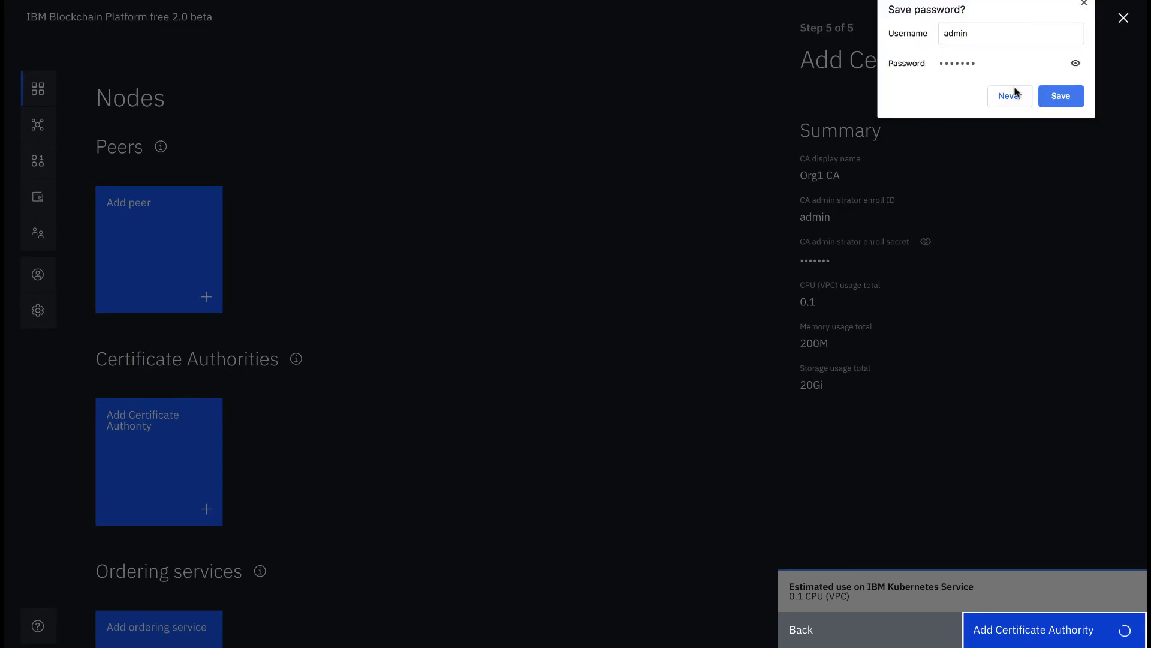
pyautogui.click(1014, 94)
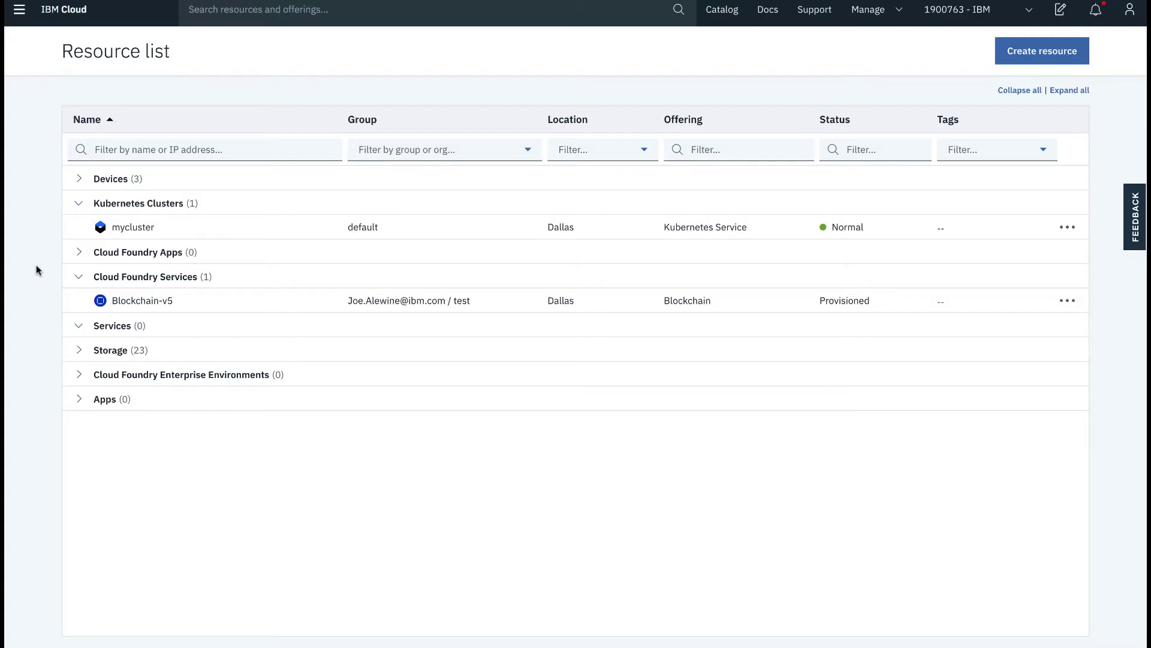
# Step: Open the mycluster cluster overview and its Kubernetes dashboard
pyautogui.click(131, 227)
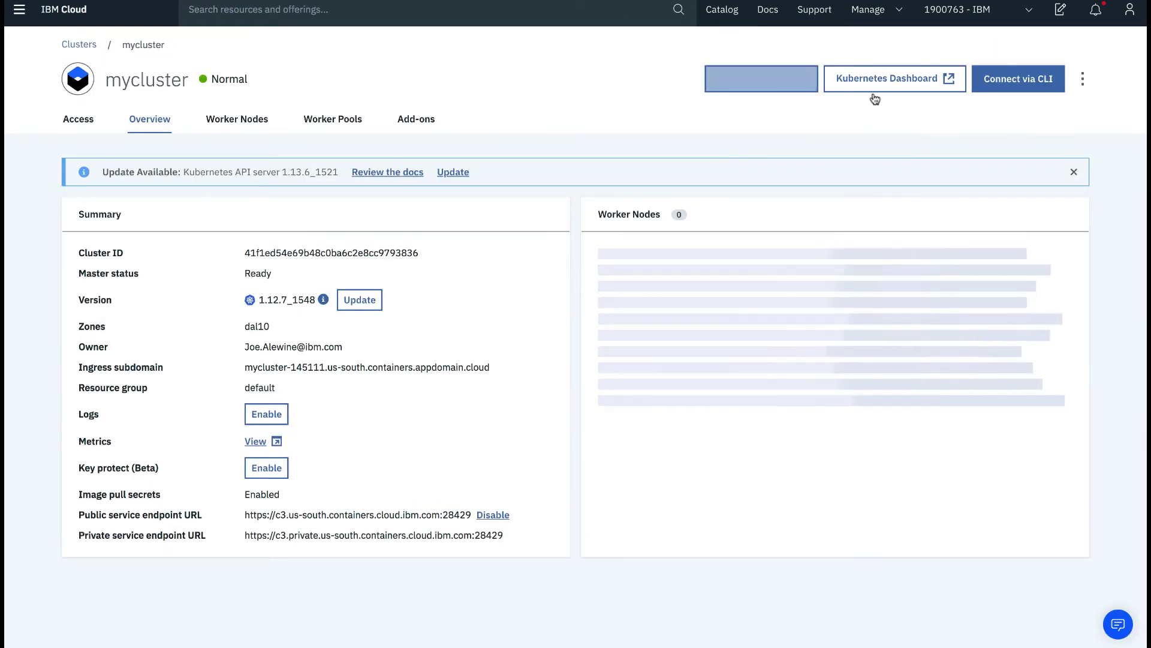
pyautogui.click(876, 84)
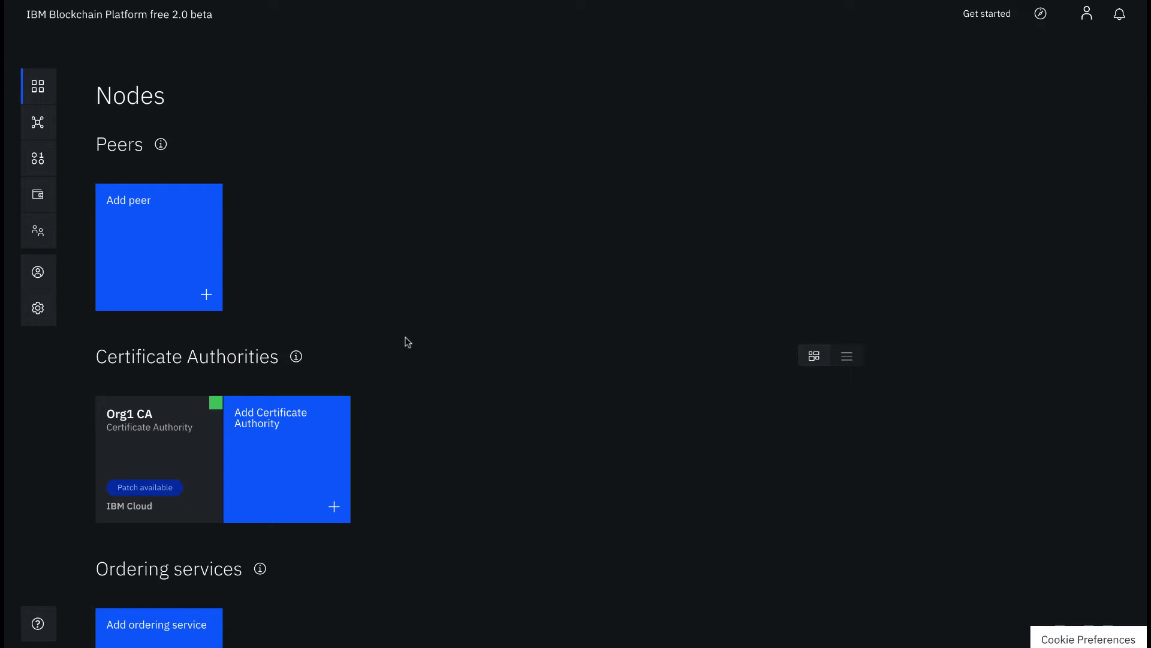
# Step: Open Org1 CA's user registration and enter enroll ID 'org1admin'
pyautogui.click(196, 412)
pyautogui.click(1023, 234)
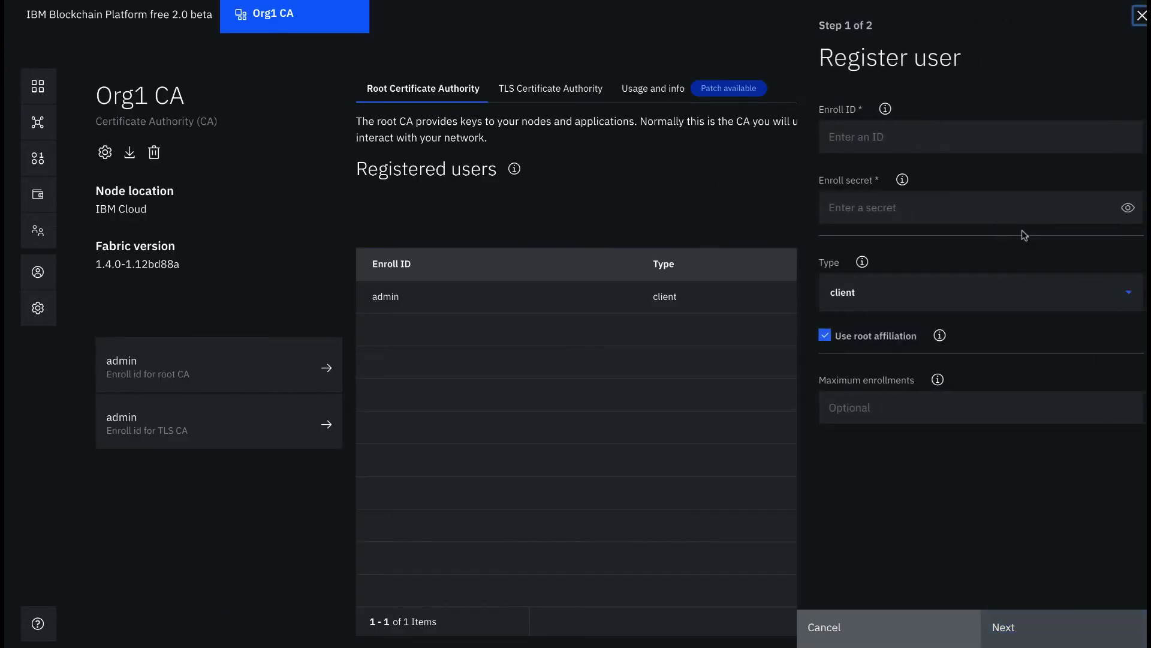
pyautogui.click(947, 136)
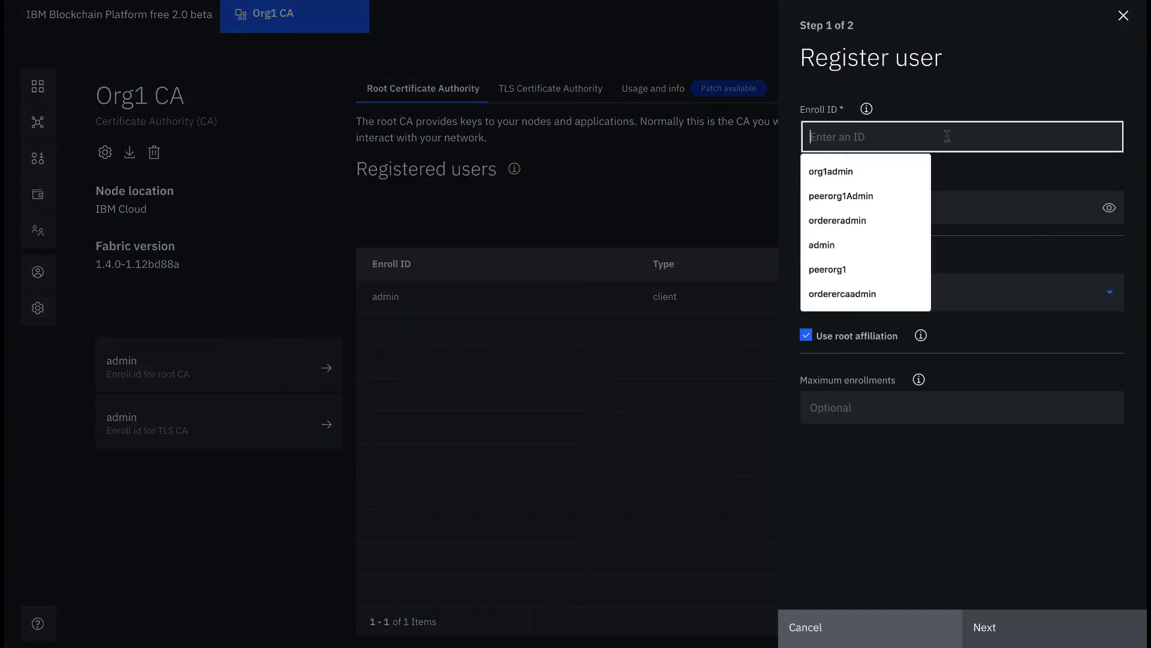
pyautogui.write('org1adminb')
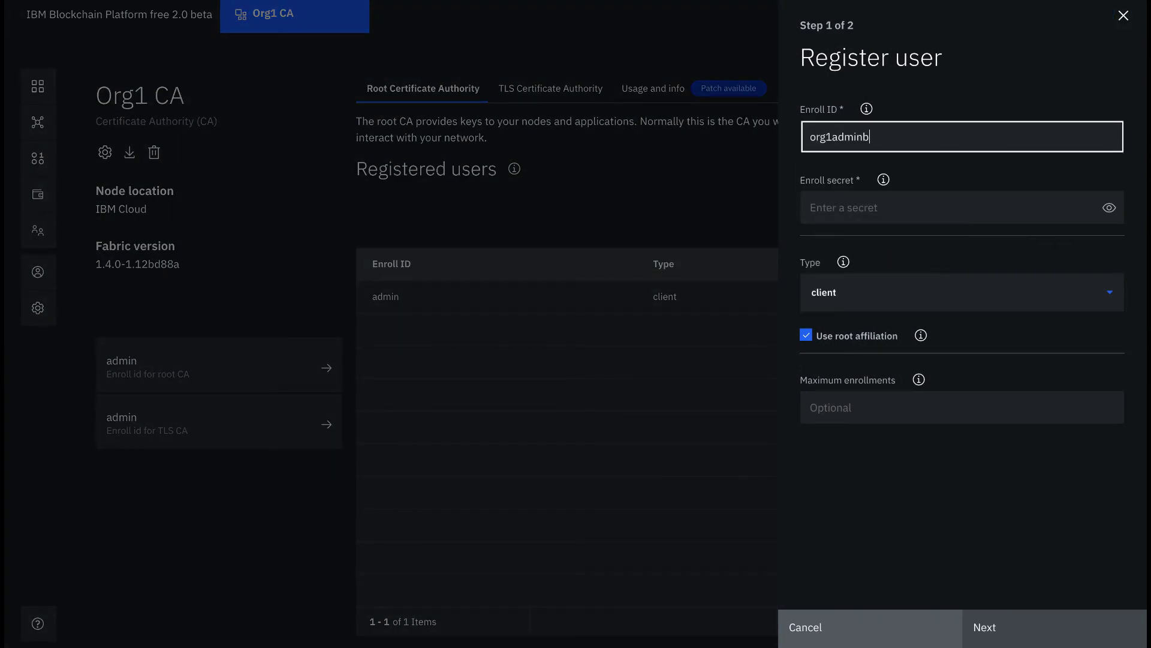
pyautogui.press('BackSpace')
# Step: Enter the org1admin enroll secret and complete its client user registration
pyautogui.click(913, 207)
pyautogui.write('•••••••••')
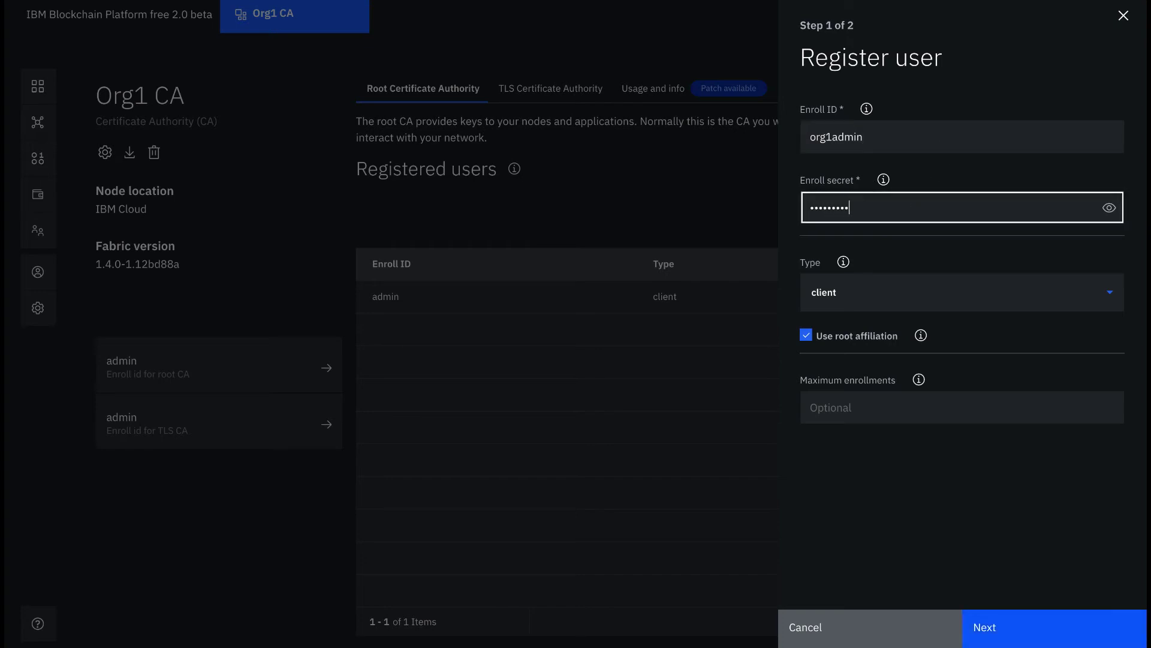
pyautogui.write('pw')
pyautogui.click(1110, 207)
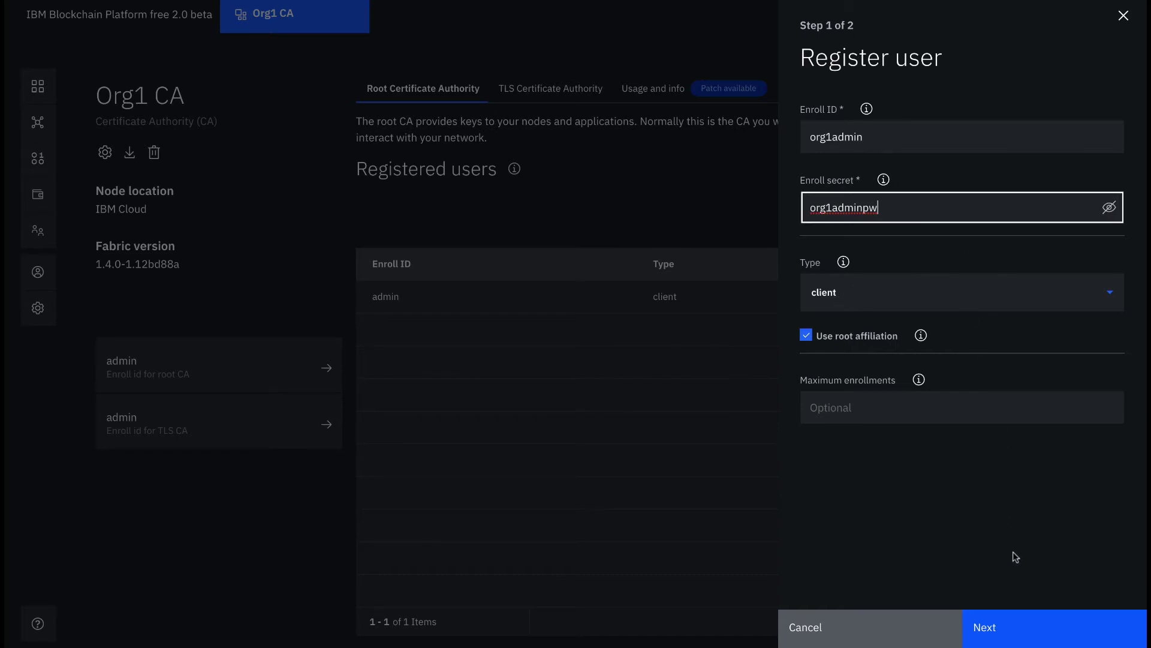
pyautogui.click(1011, 626)
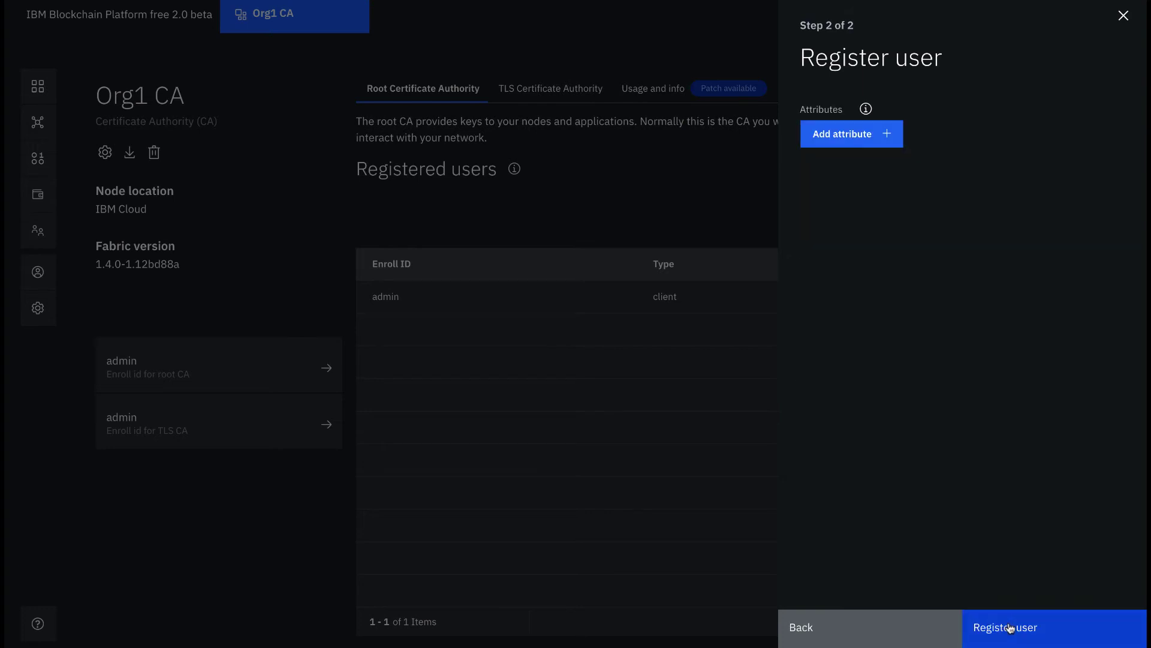
pyautogui.click(1011, 627)
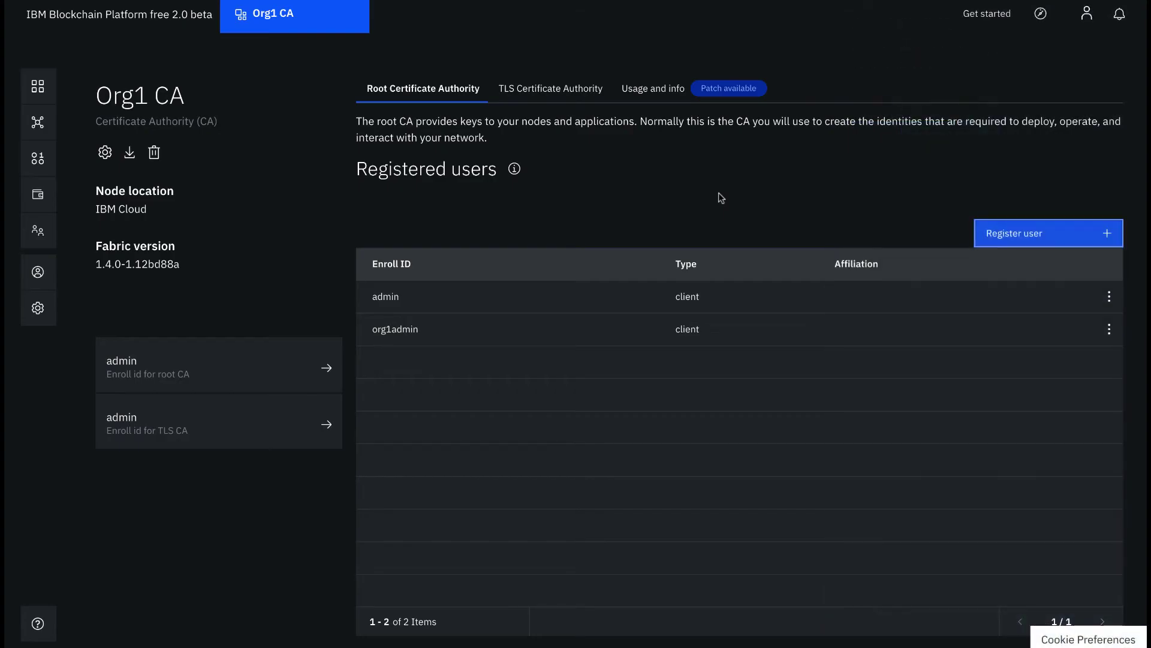
pyautogui.click(1026, 231)
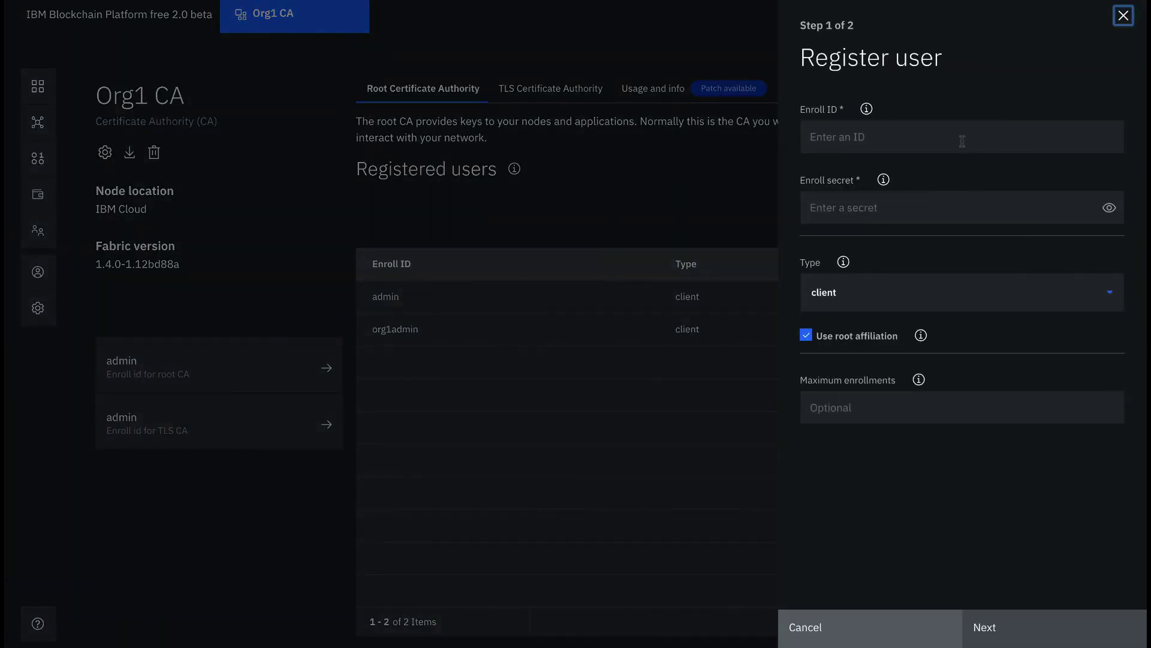
# Step: Register enroll ID 'peer1' with its secret and user type peer on Org1 CA
pyautogui.click(962, 140)
pyautogui.write('peer1')
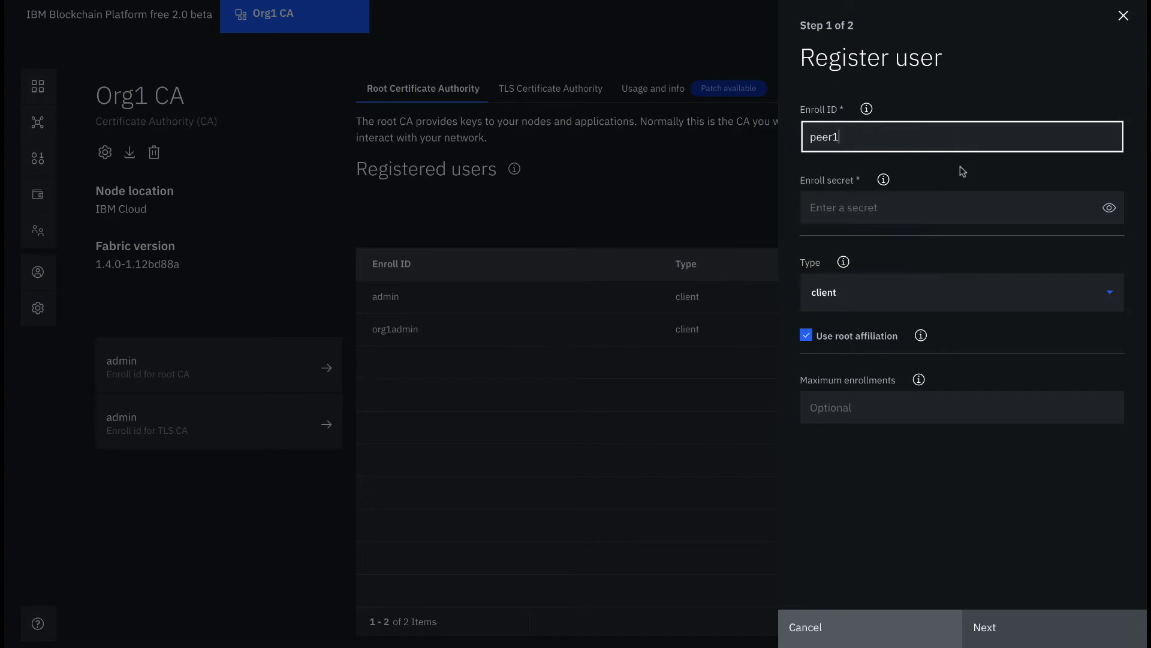
pyautogui.click(958, 204)
pyautogui.write('peer')
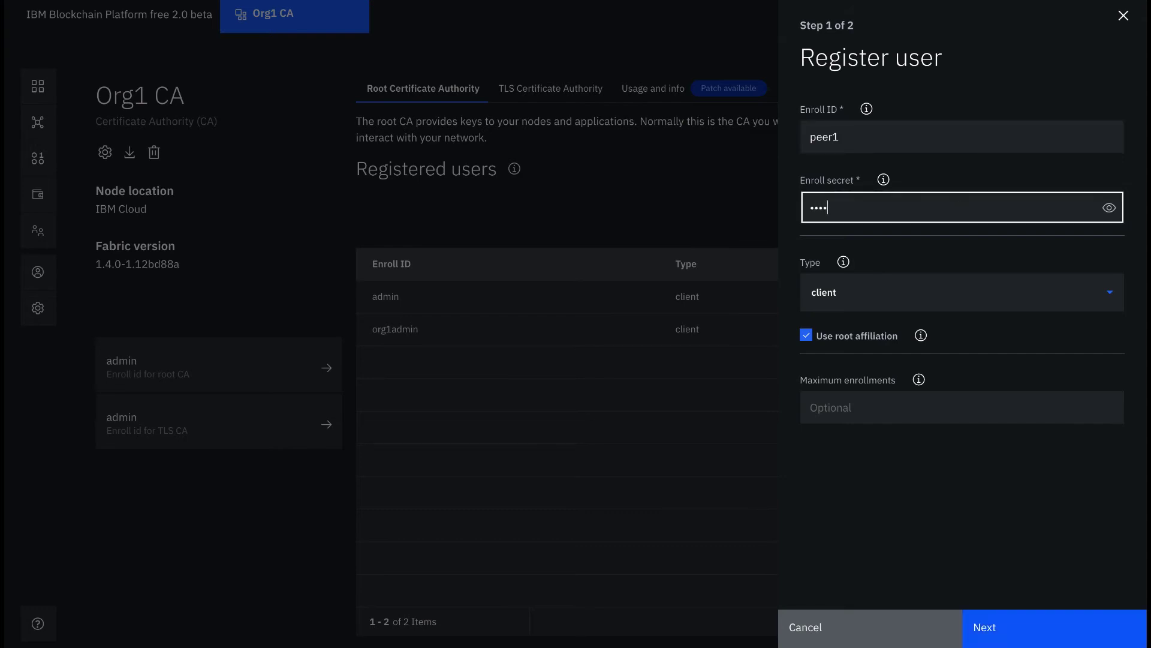
pyautogui.write('1pw')
pyautogui.click(1109, 207)
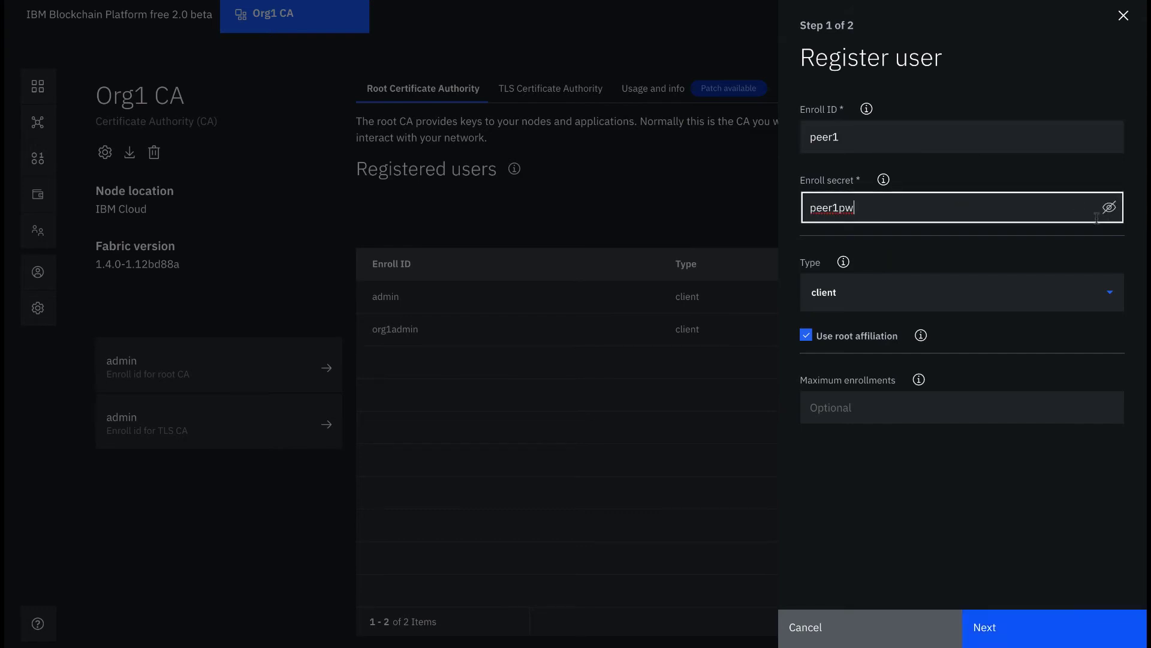
pyautogui.click(1023, 290)
pyautogui.click(942, 365)
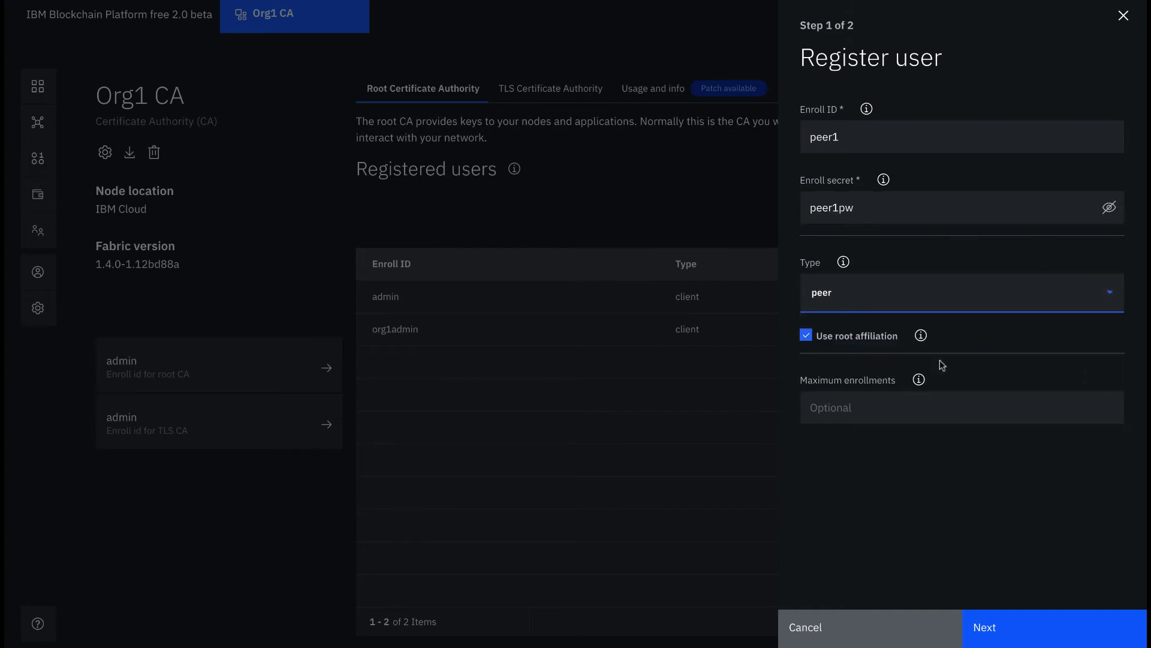
pyautogui.click(986, 625)
pyautogui.click(1000, 627)
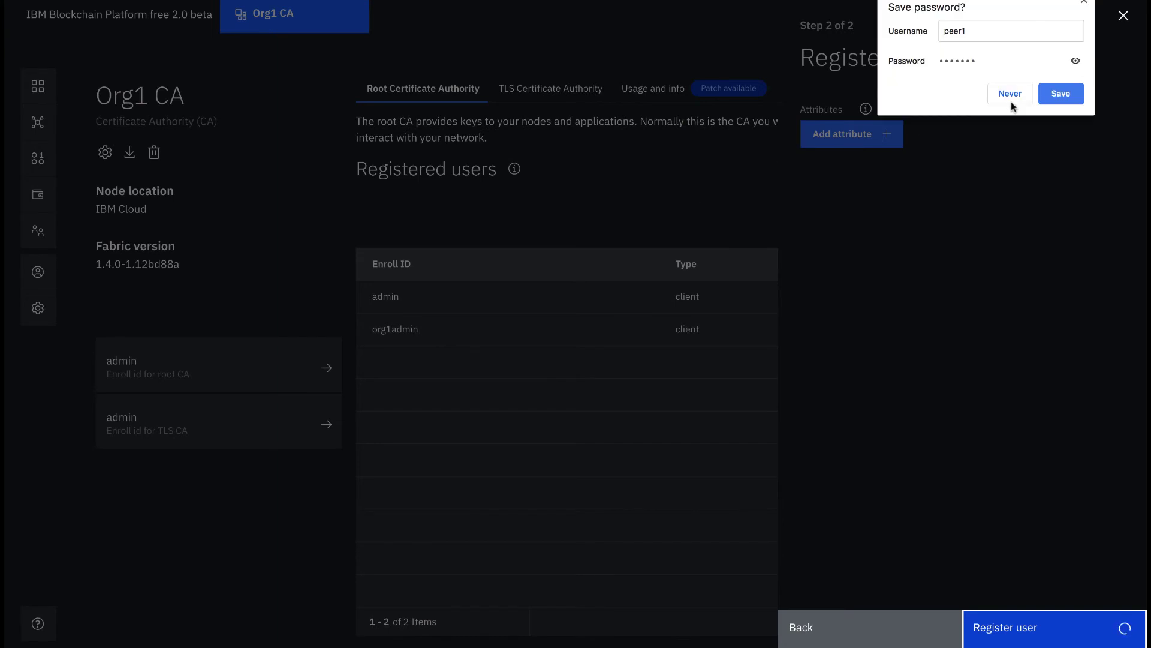
pyautogui.click(1011, 98)
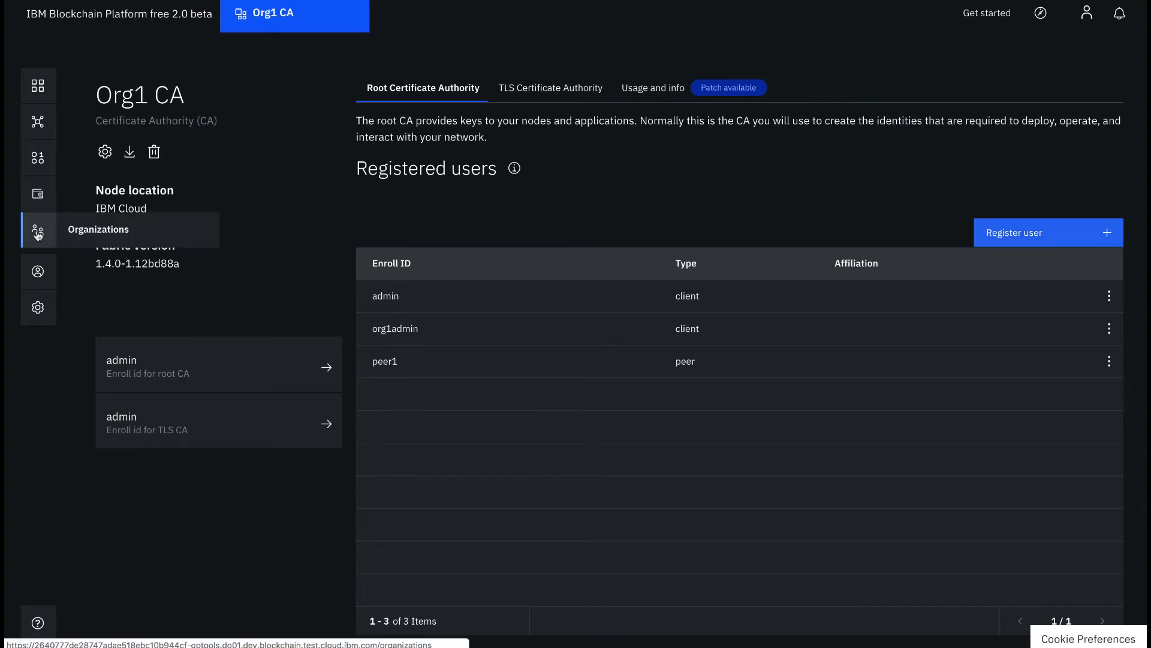
# Step: Start an MSP definition with display name 'Org1 MSP' and MSP ID 'org1msp'
pyautogui.click(37, 235)
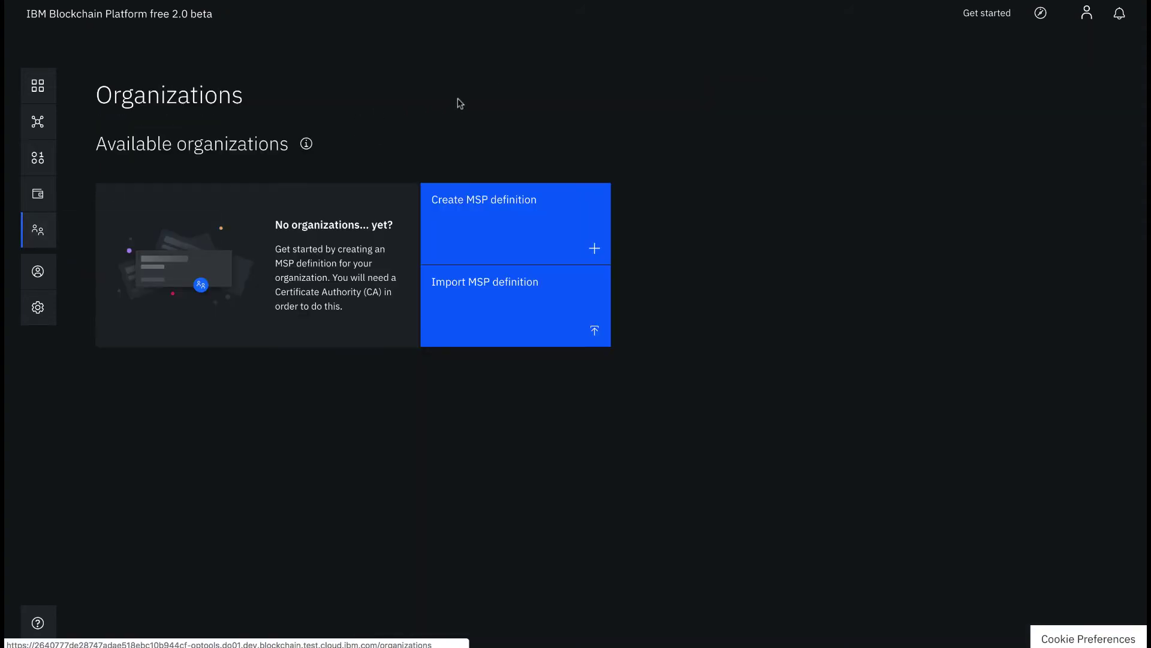
pyautogui.click(538, 202)
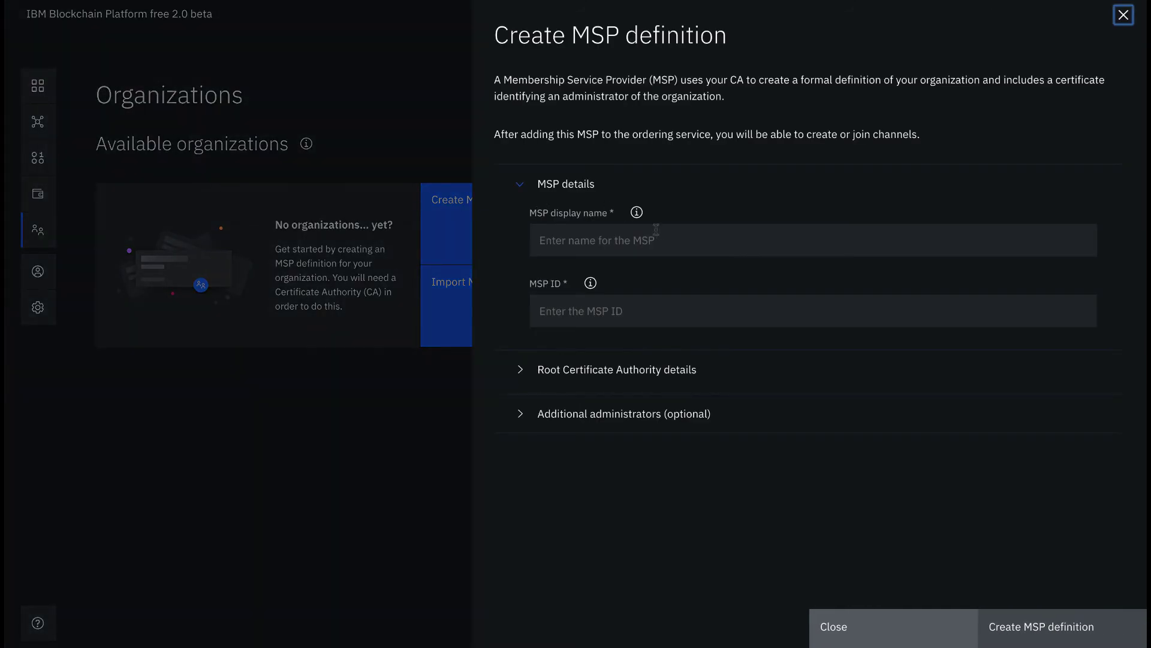
pyautogui.click(657, 234)
pyautogui.write('Org1 ')
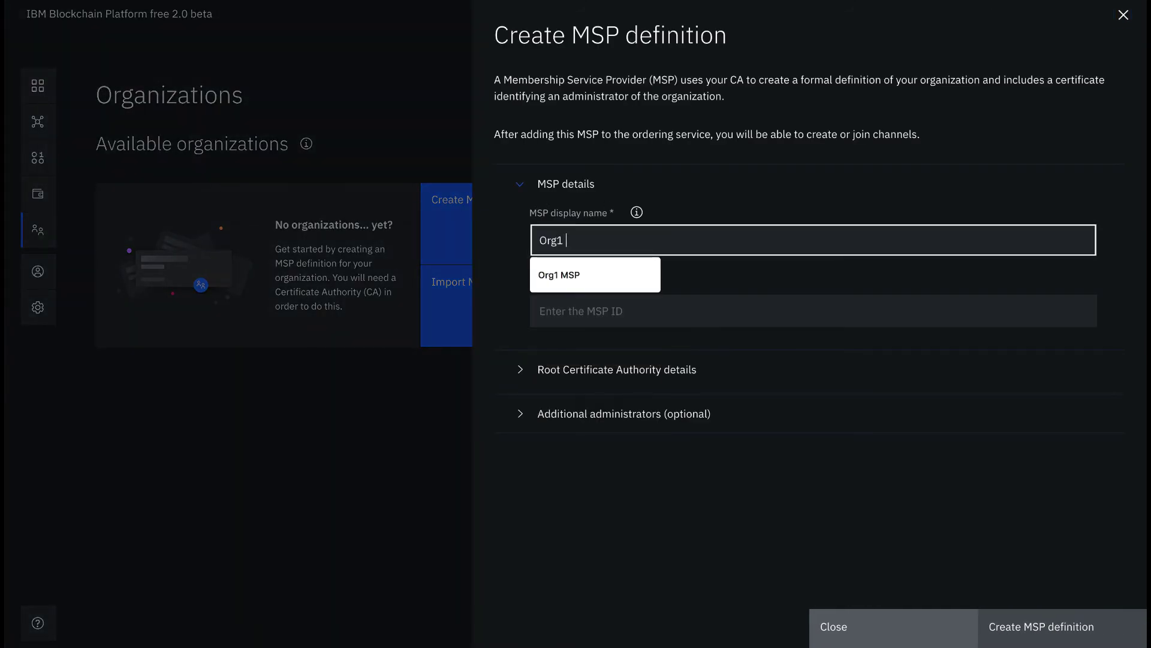
pyautogui.write('MSP')
pyautogui.click(690, 307)
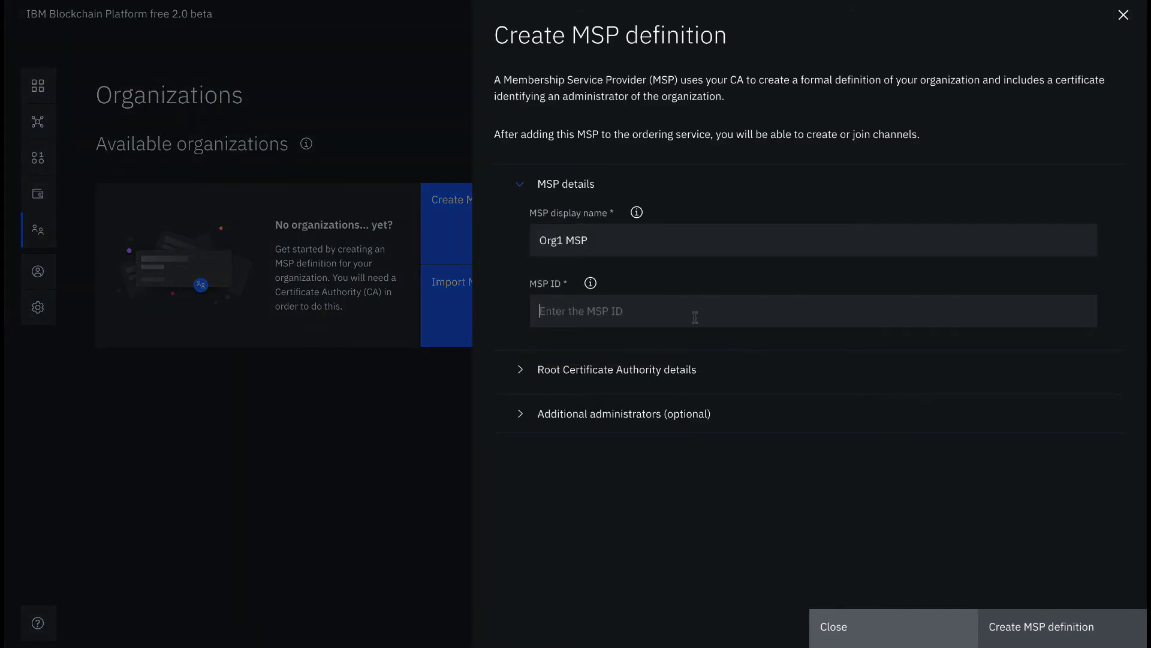
pyautogui.write('org1msp')
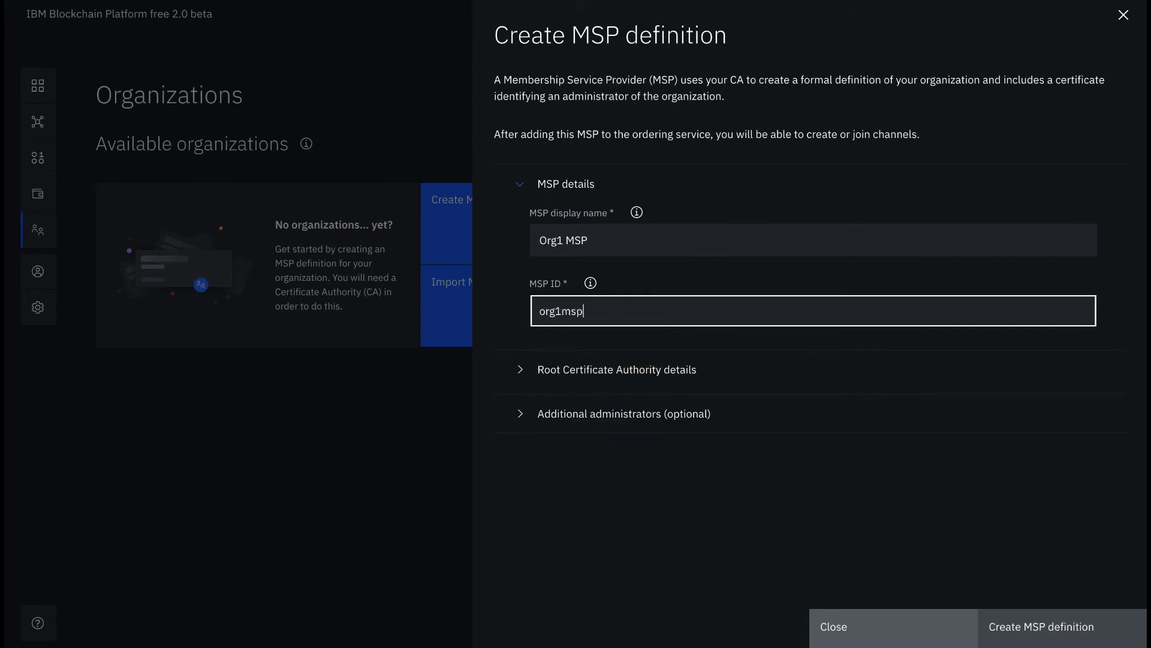
# Step: Expand the root CA details and choose Org1 CA as the root certificate authority
pyautogui.click(534, 378)
pyautogui.scroll(-4, 496, 380)
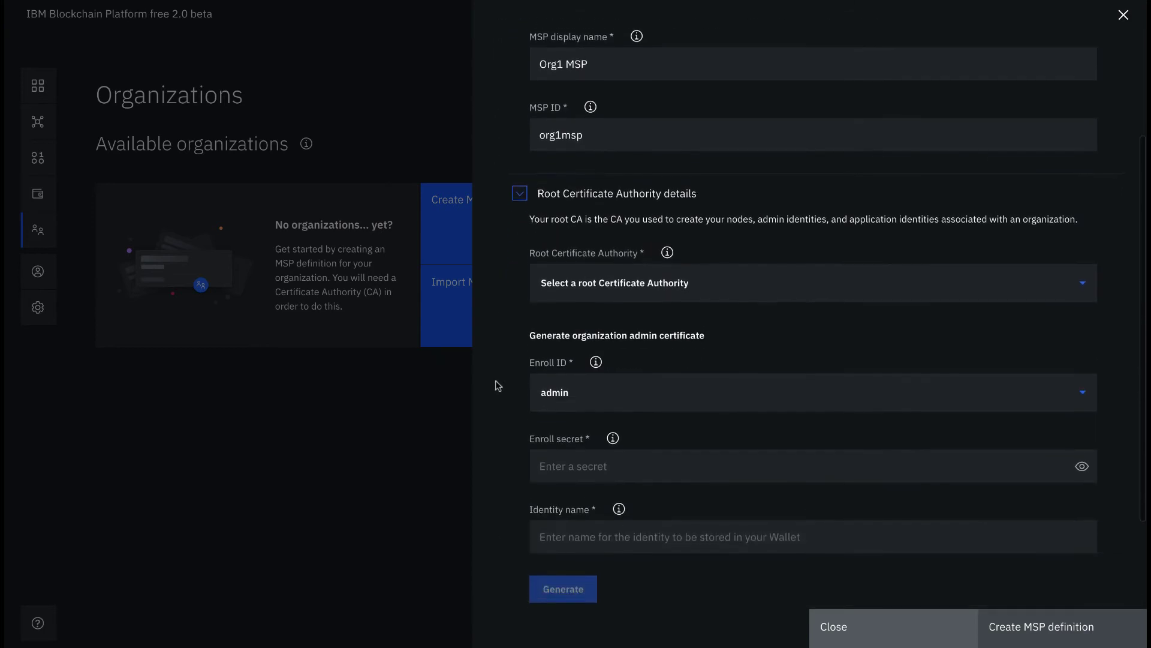
pyautogui.click(735, 234)
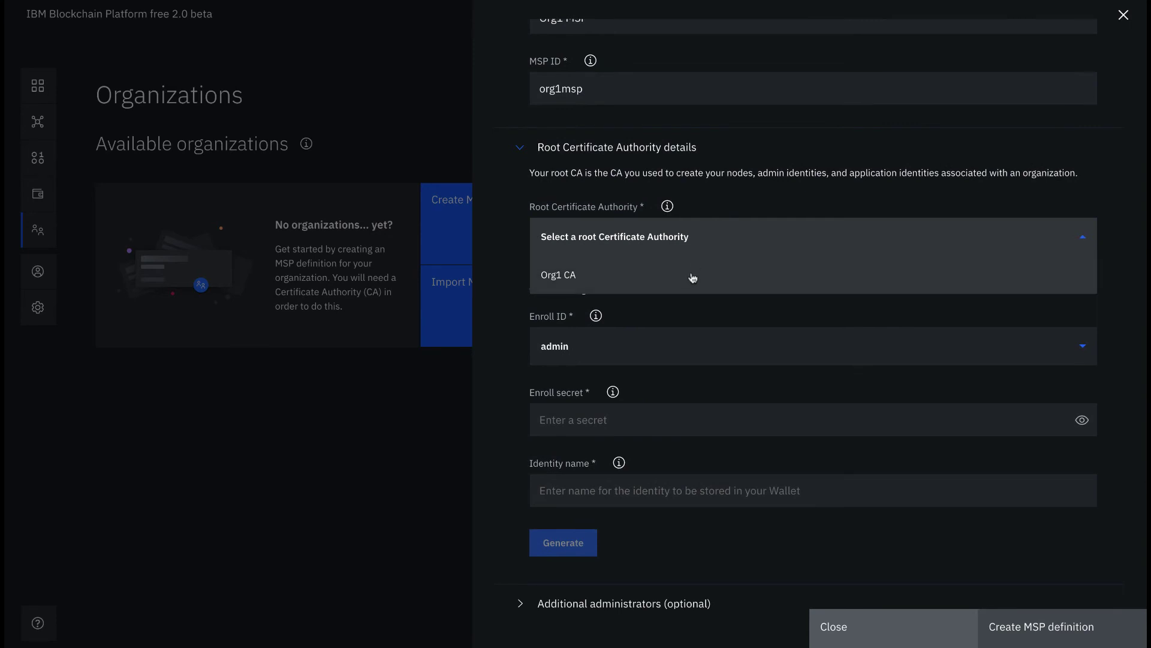
pyautogui.click(689, 271)
pyautogui.scroll(-6, 753, 322)
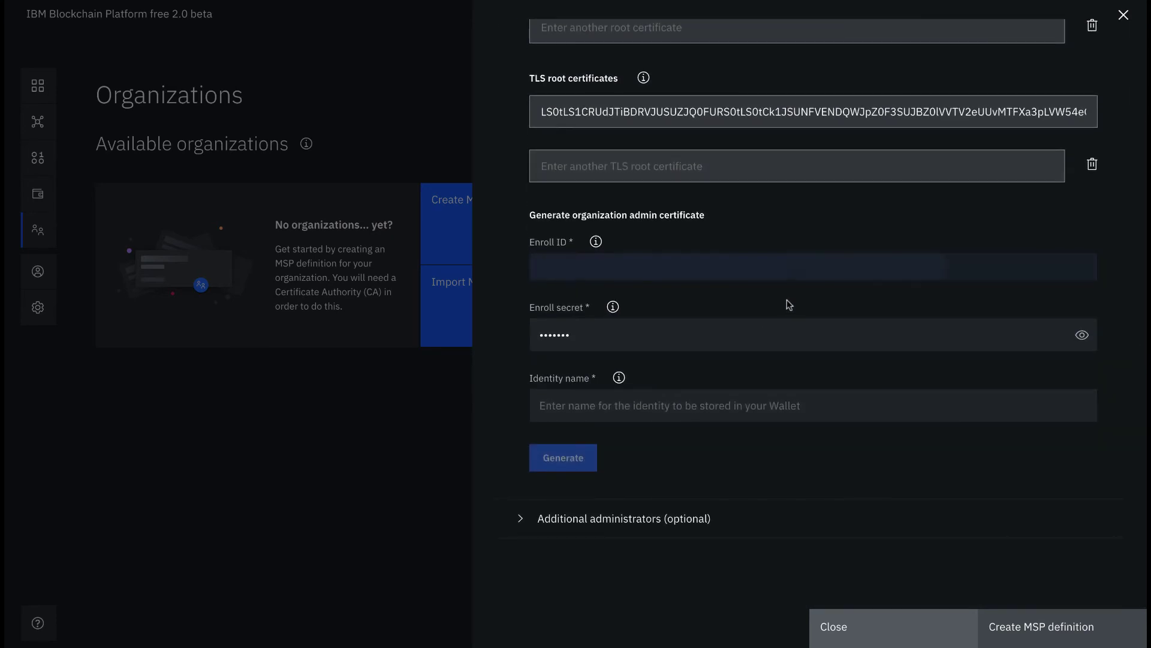
pyautogui.click(780, 276)
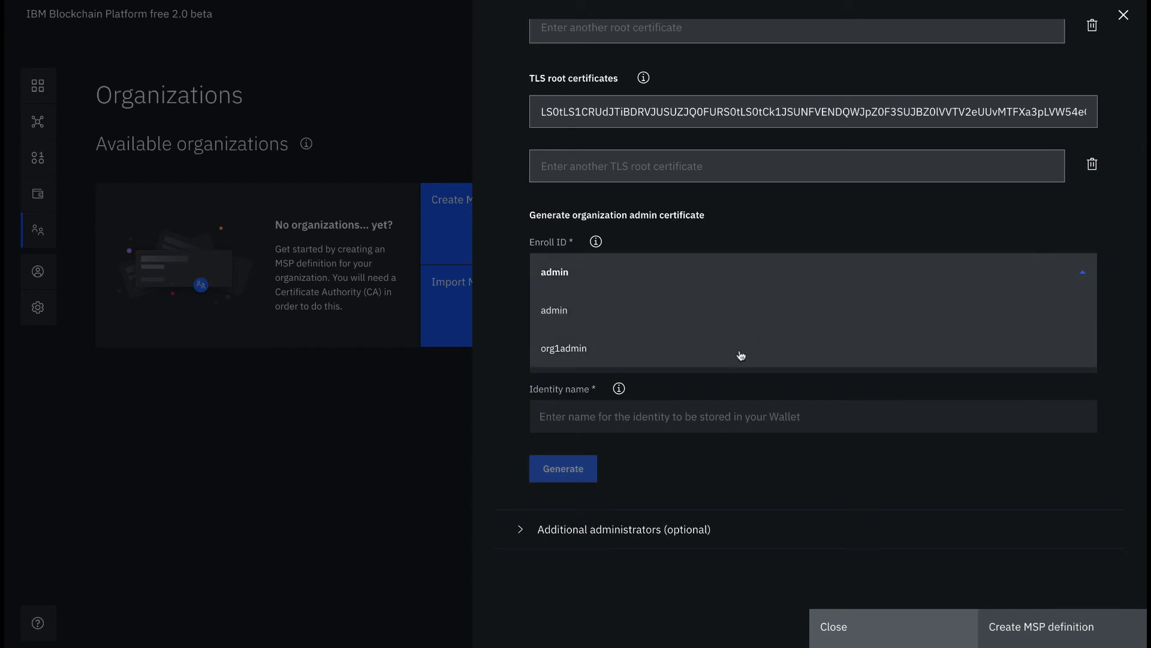
pyautogui.scroll(-1, 741, 355)
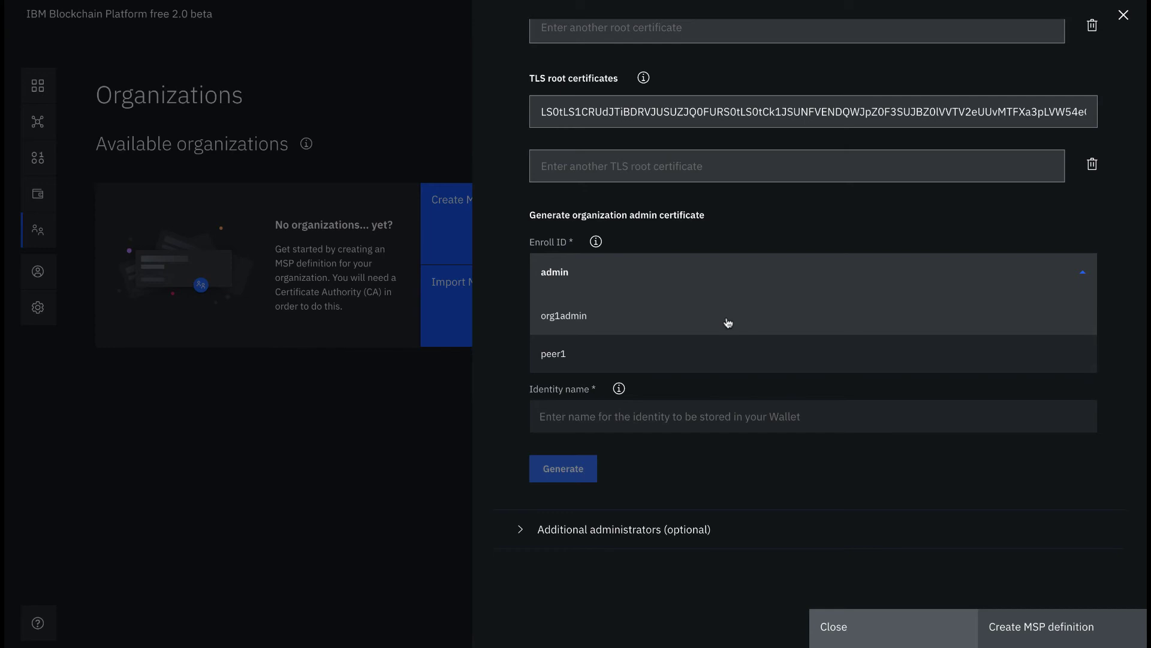
# Step: Generate identity 'Org1 Admin' from enroll ID org1admin and its secret, then export it as JSON
pyautogui.click(727, 322)
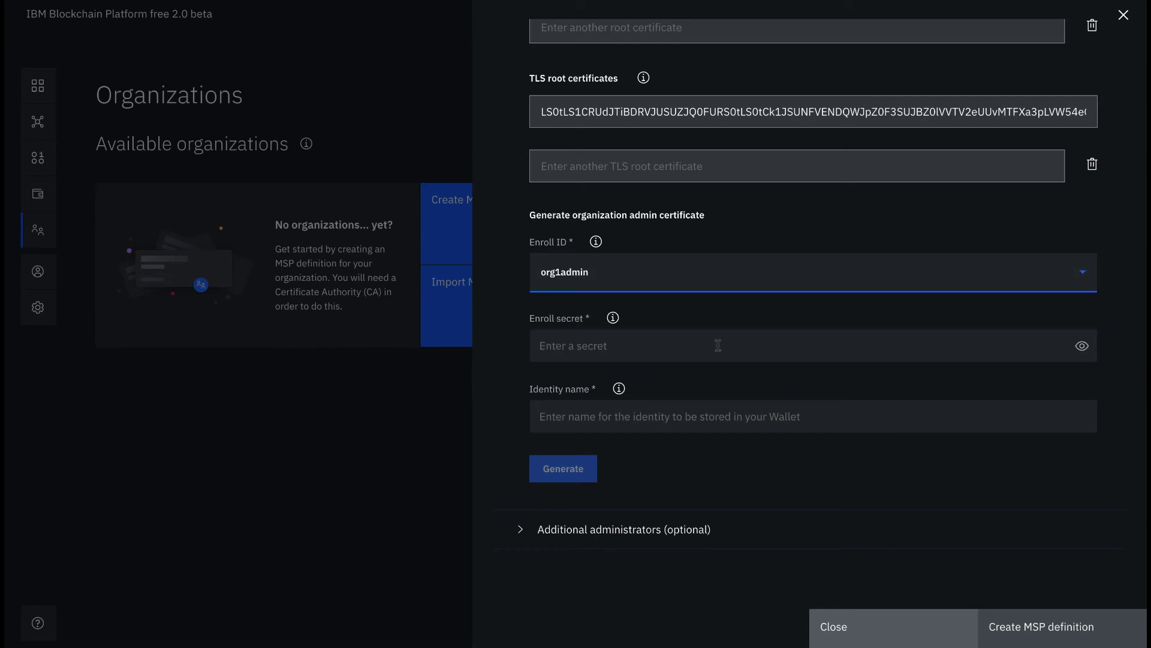
pyautogui.click(717, 345)
pyautogui.write('org1')
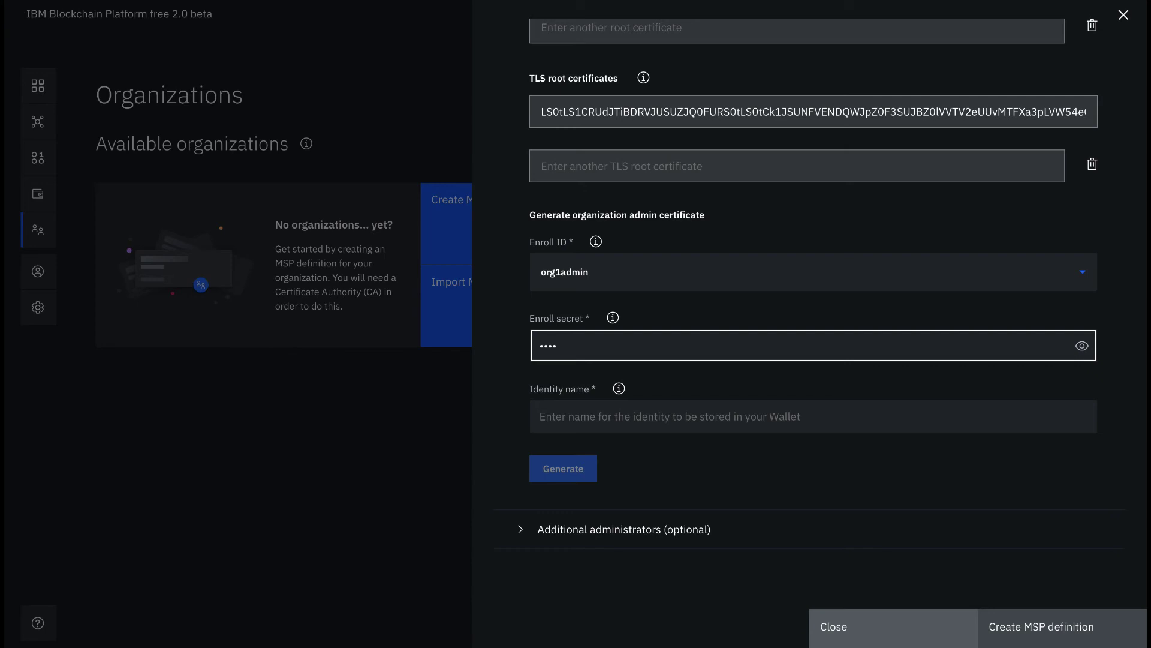
pyautogui.write('adminpw')
pyautogui.click(768, 414)
pyautogui.write('O')
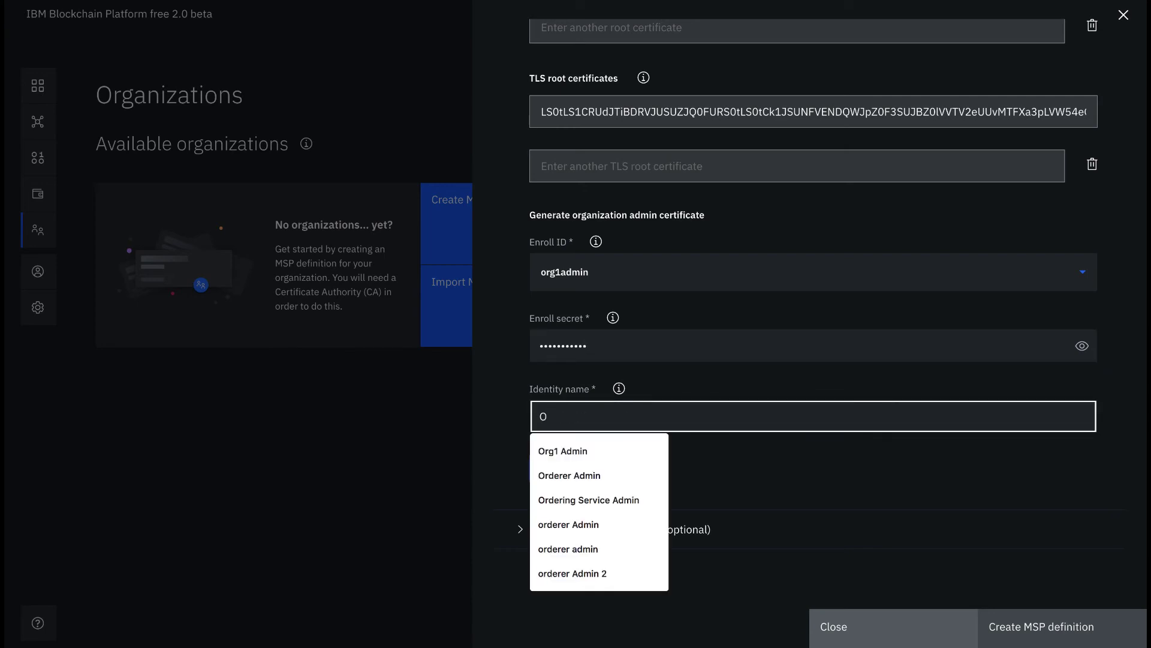
pyautogui.write('rg1 Admin')
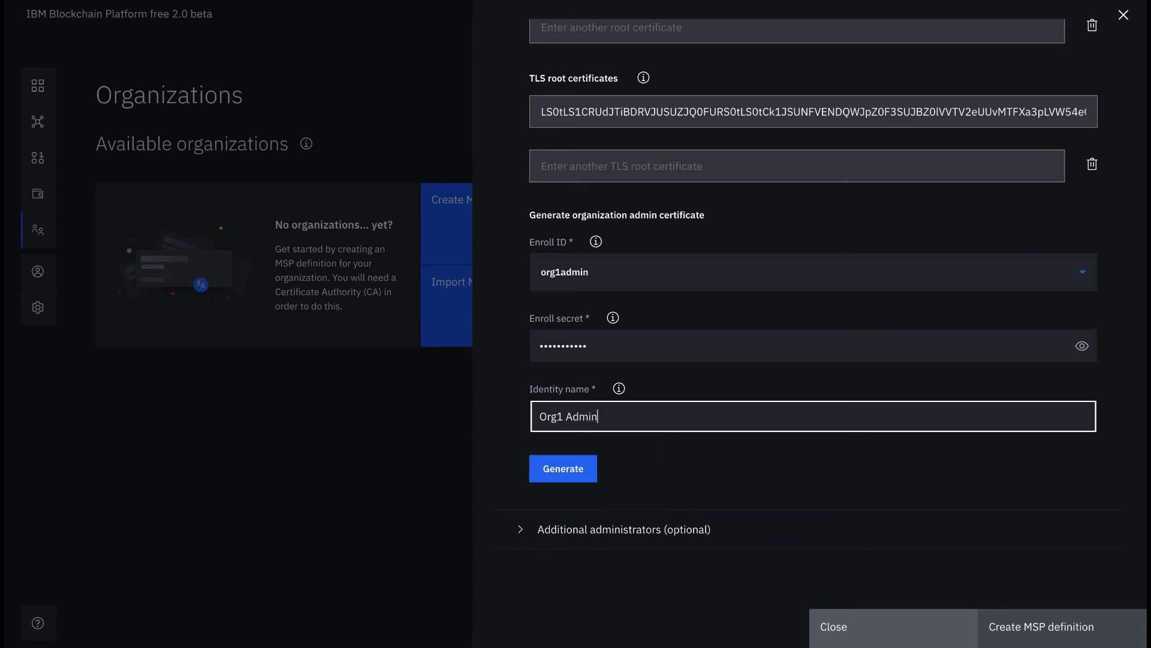
pyautogui.click(563, 471)
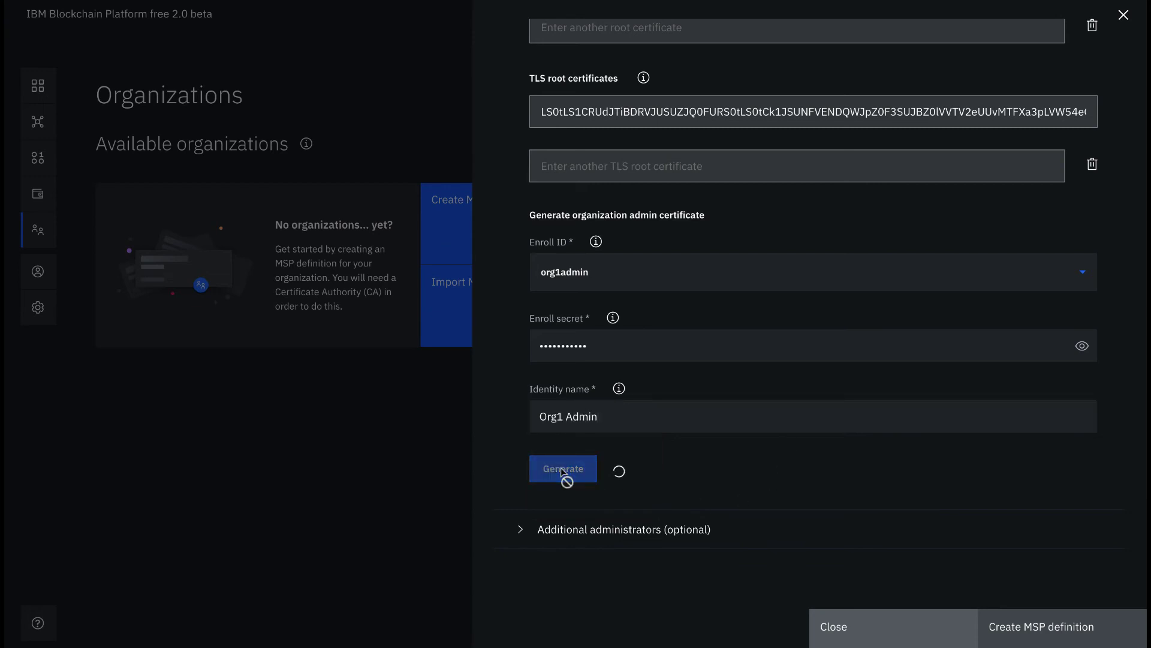
pyautogui.click(561, 531)
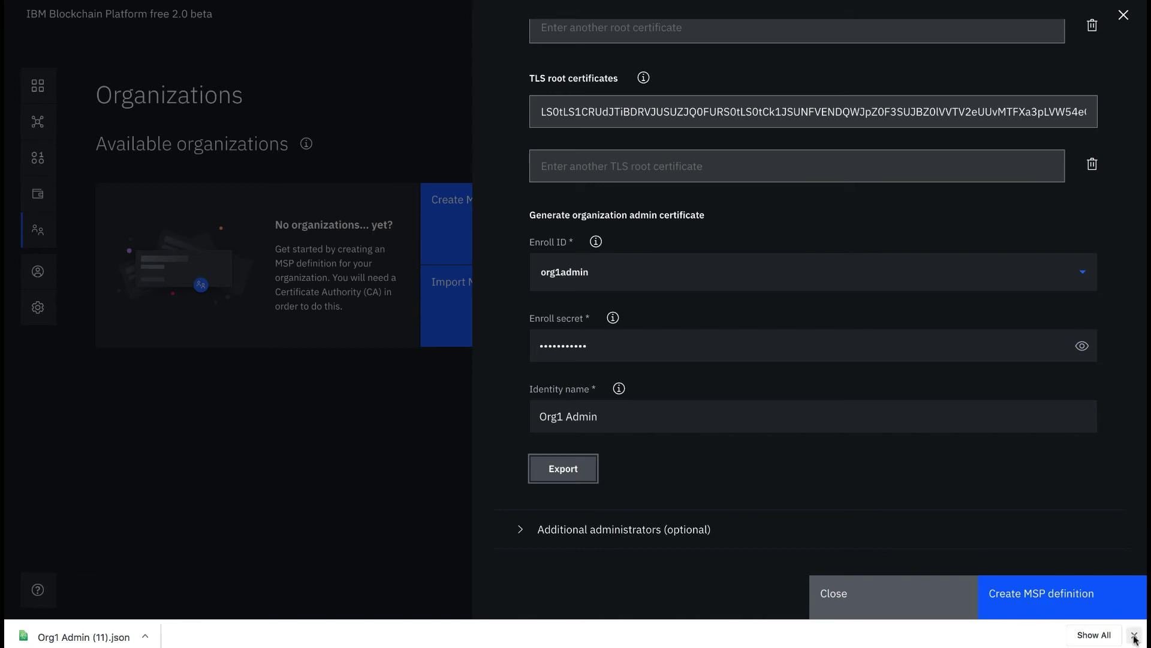
pyautogui.click(1133, 636)
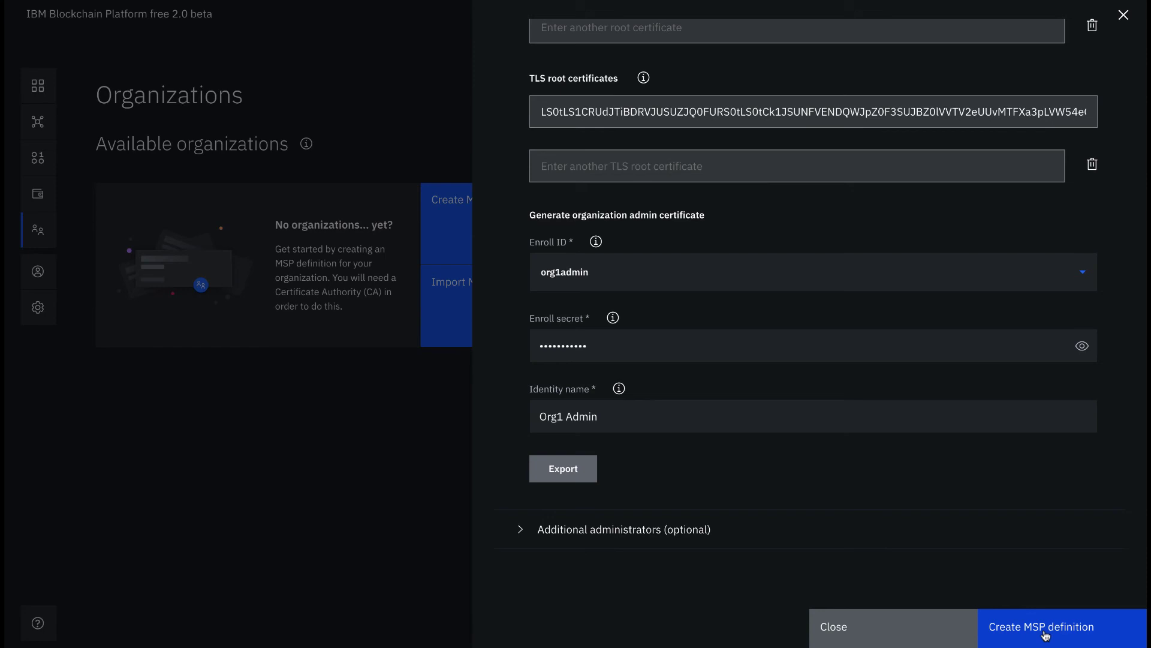
# Step: Create the Org1 MSP definition, check the wallet, and return to the Nodes page
pyautogui.click(1045, 634)
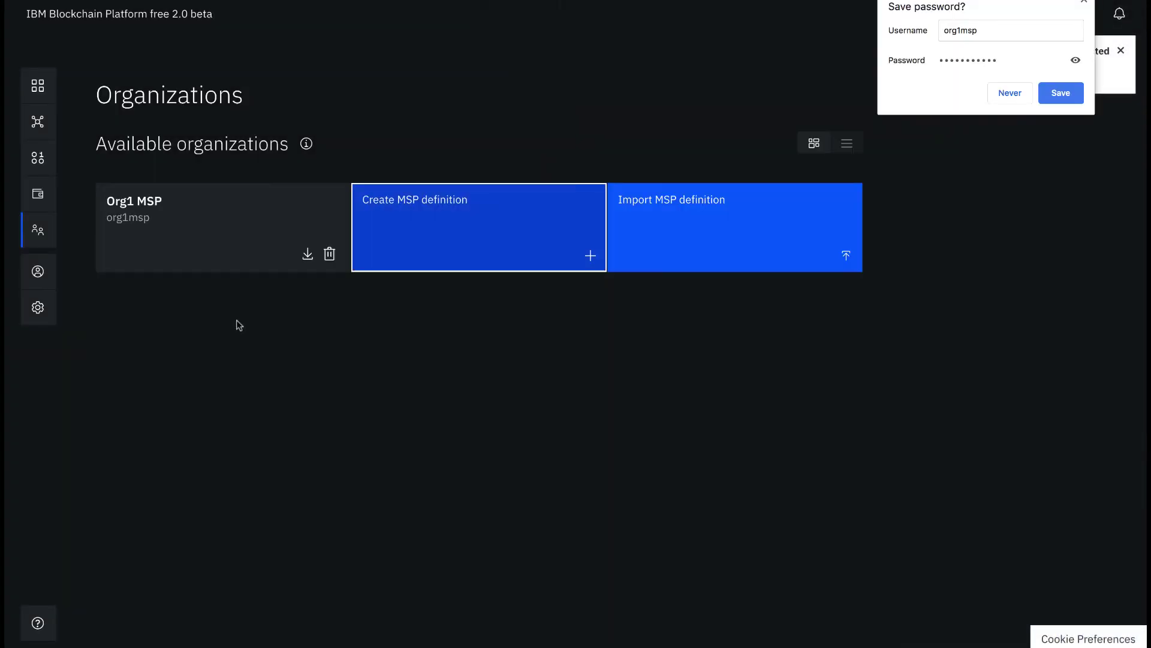
pyautogui.click(38, 194)
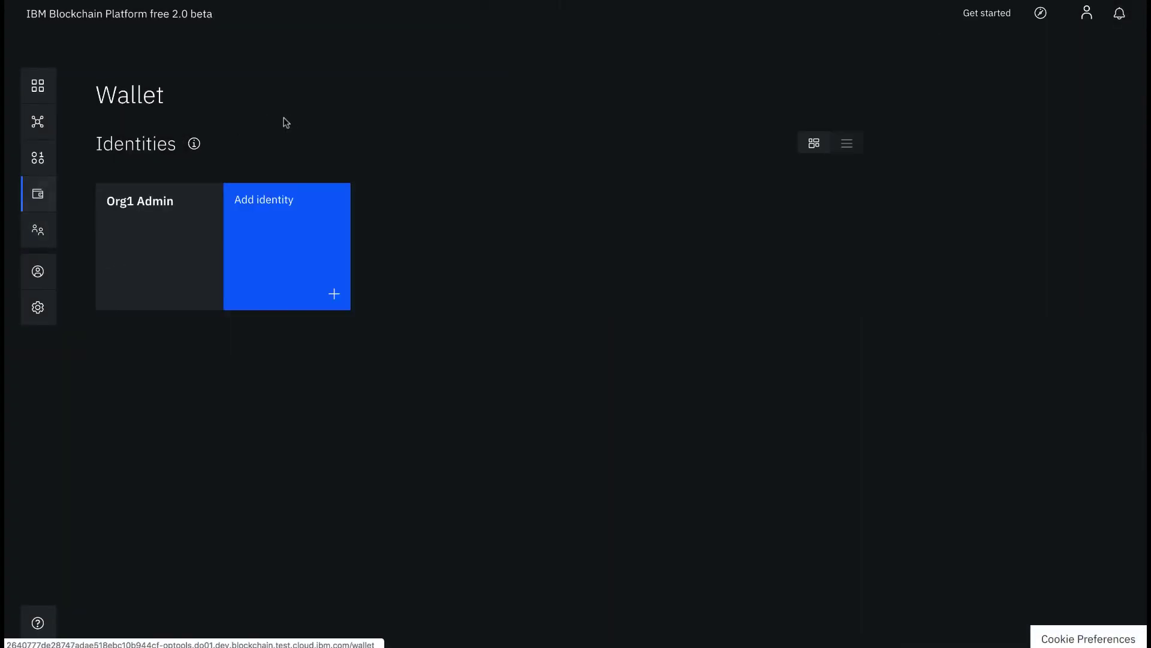
pyautogui.click(53, 84)
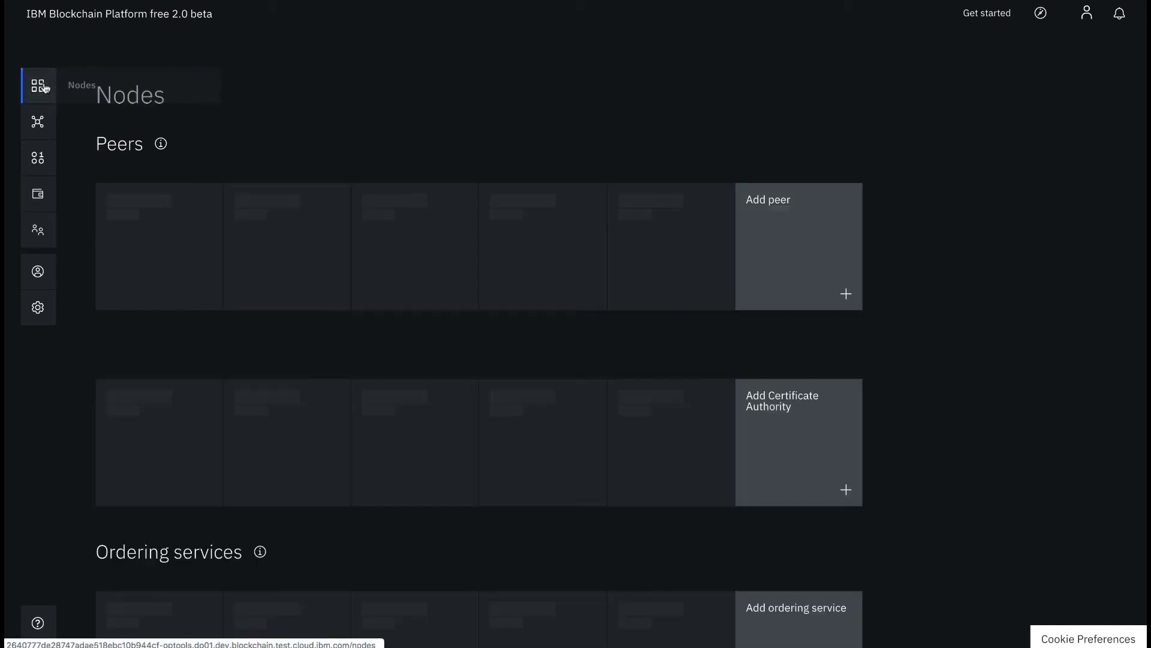
# Step: Start adding a peer with display name 'Peer Org1'
pyautogui.click(175, 224)
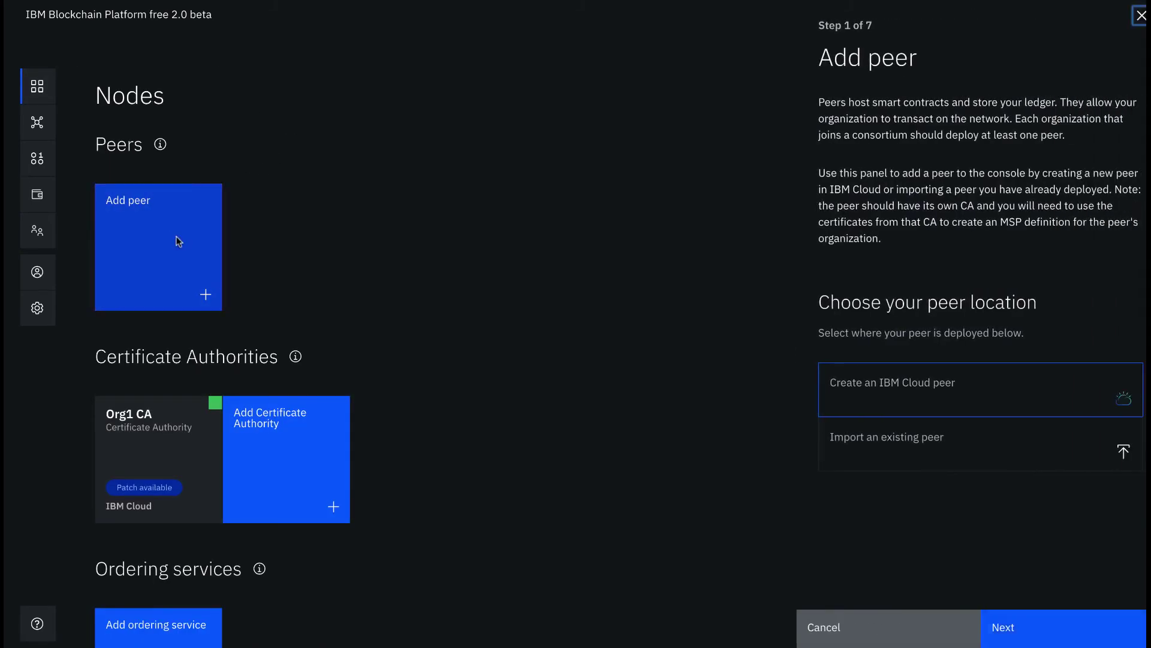
pyautogui.click(1034, 618)
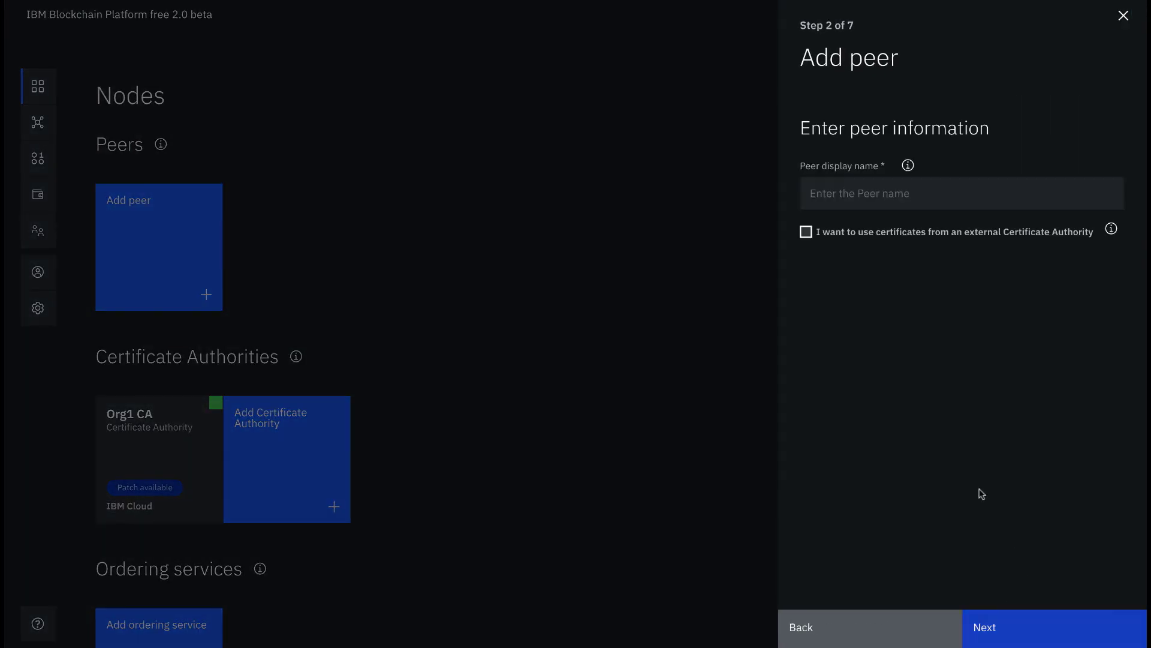
pyautogui.click(915, 203)
pyautogui.write('Pee')
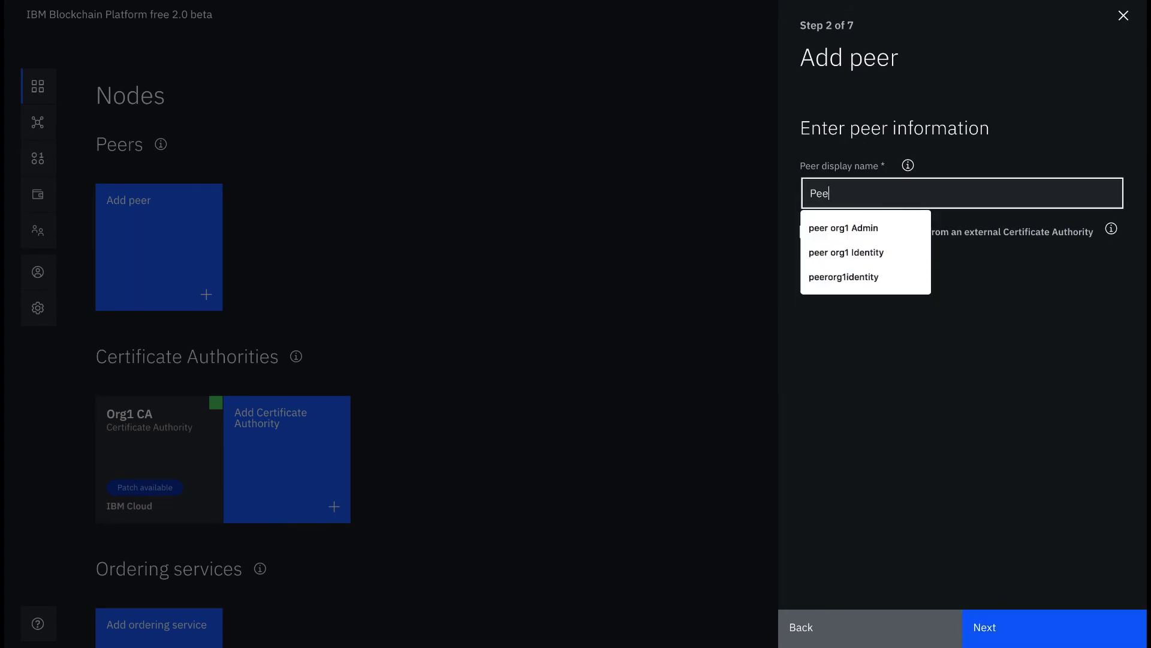
pyautogui.write('r Org1')
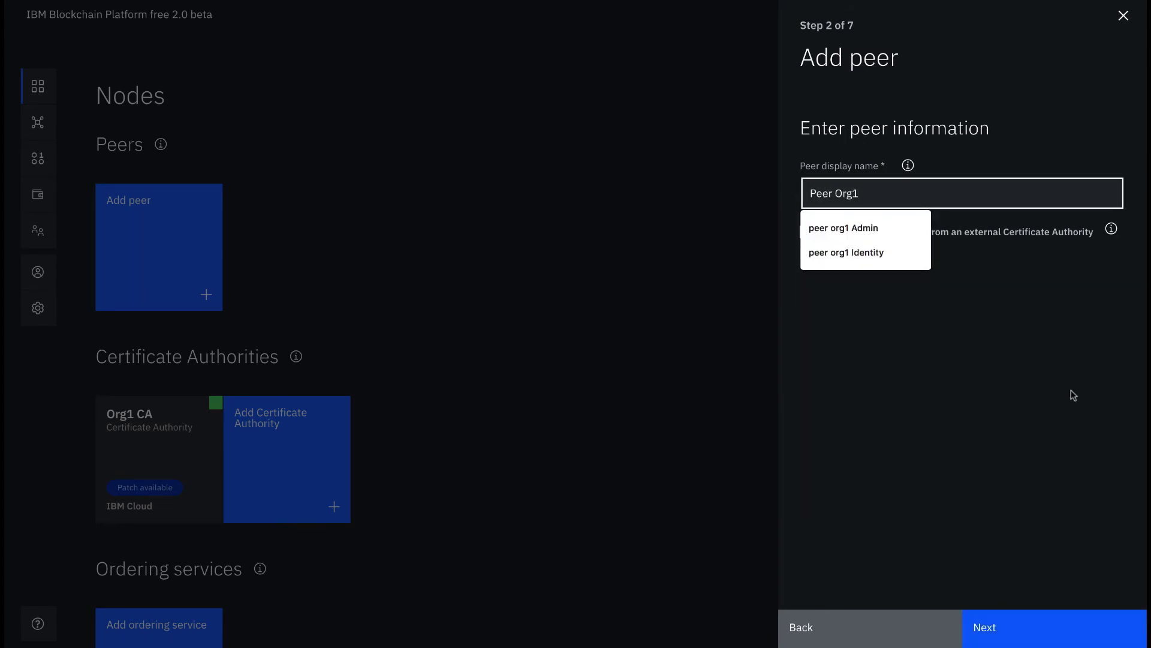
pyautogui.click(1076, 397)
pyautogui.click(1030, 639)
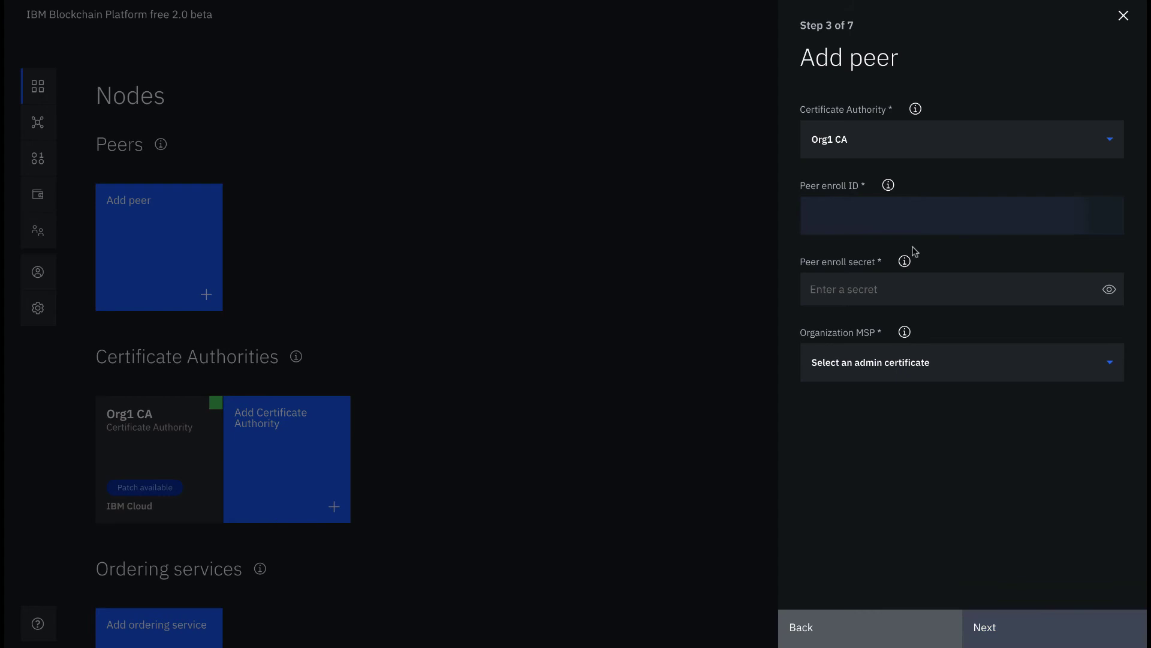
# Step: Enroll the peer as peer1 with its secret through Org1 CA, under Org1 MSP
pyautogui.click(957, 216)
pyautogui.scroll(-2, 953, 286)
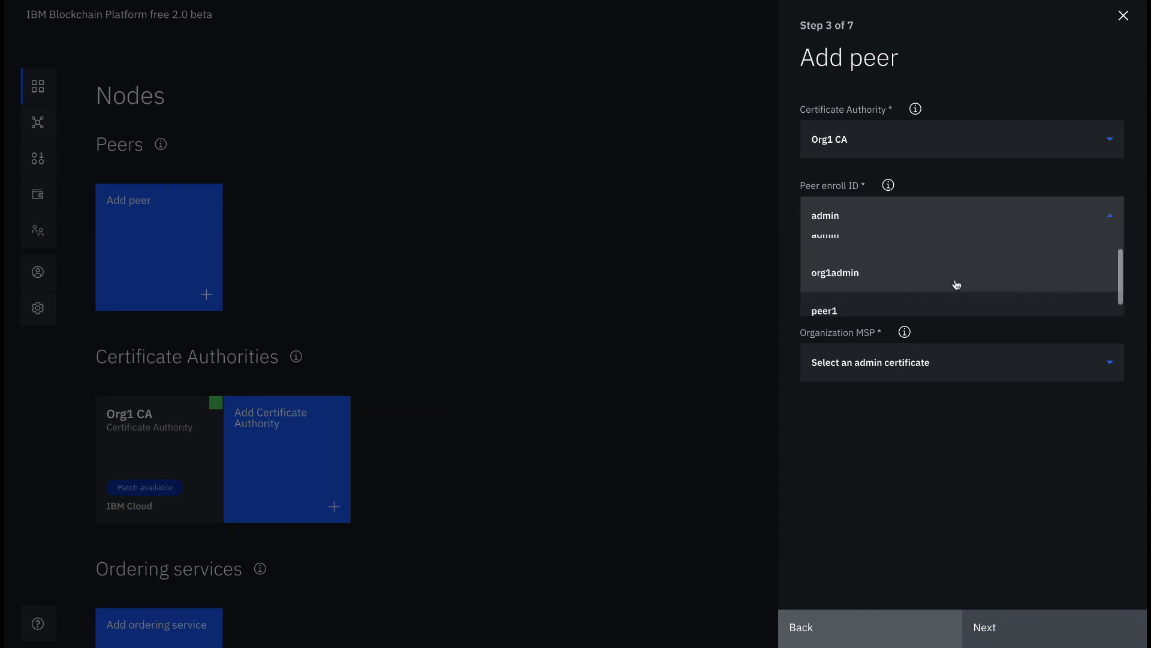
pyautogui.click(946, 298)
pyautogui.click(952, 287)
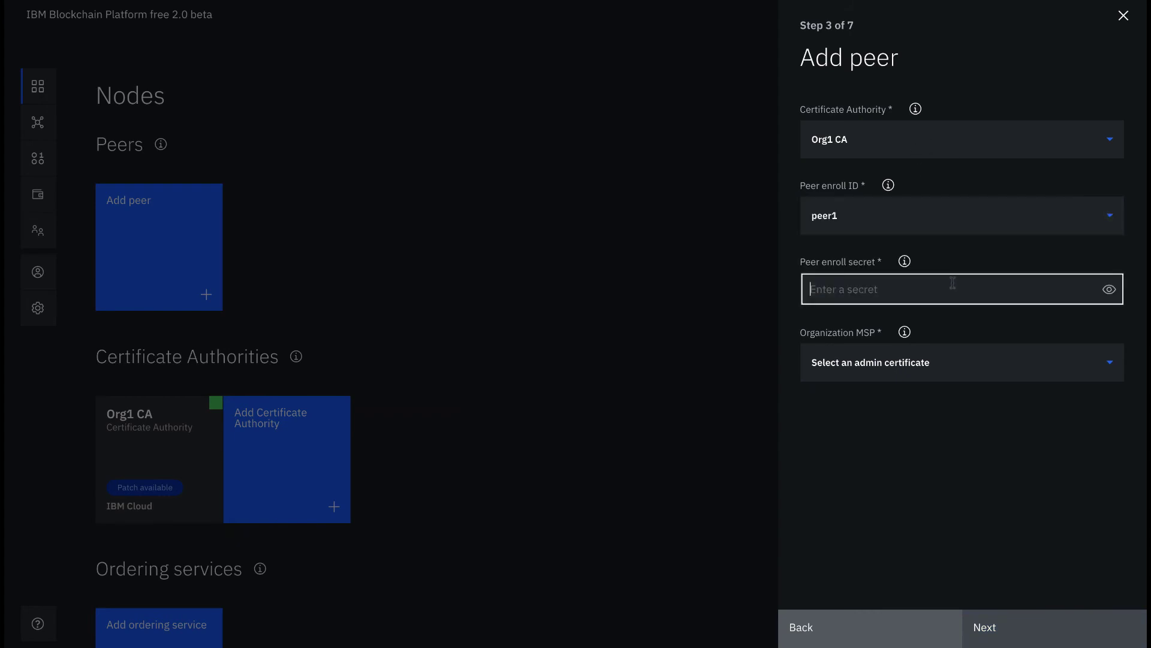
pyautogui.write('peer1pw')
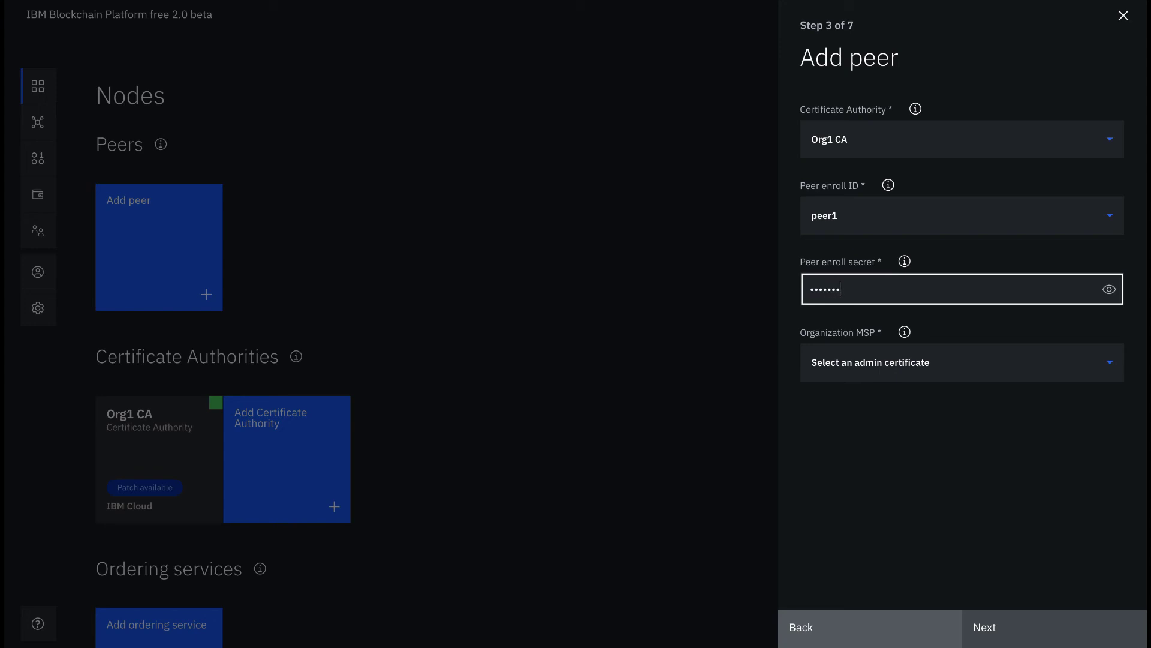
pyautogui.click(1109, 291)
pyautogui.click(984, 362)
pyautogui.click(957, 403)
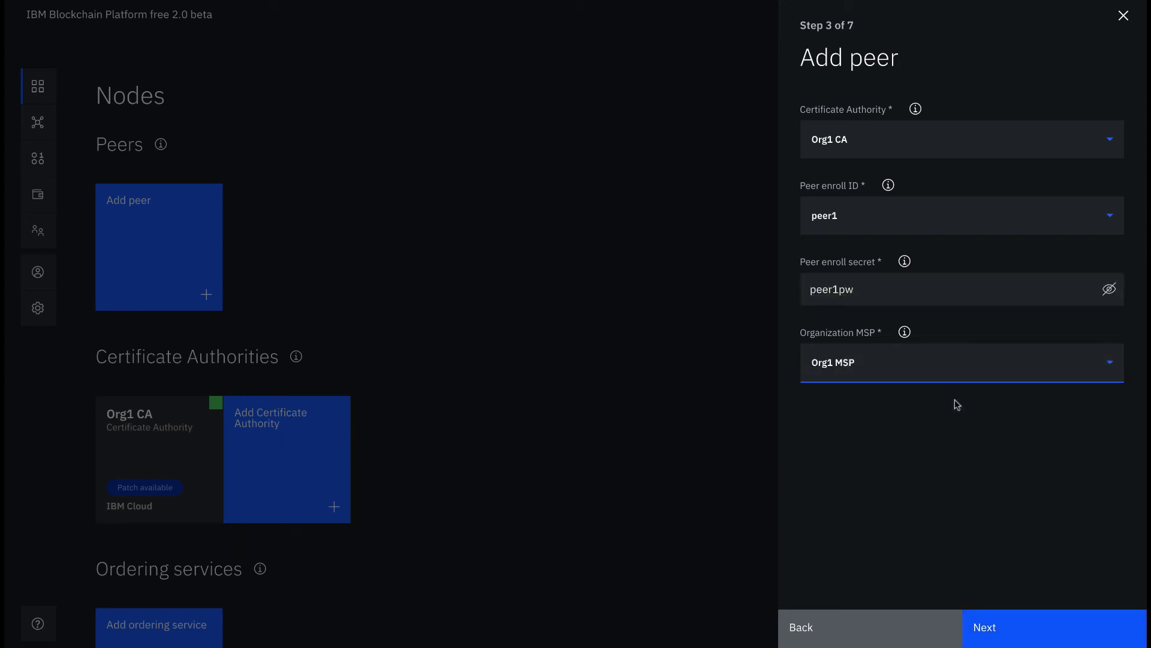
# Step: Use peer1 as the TLS CA enroll ID, enter its TLS enroll secret and show it to check it
pyautogui.click(1010, 629)
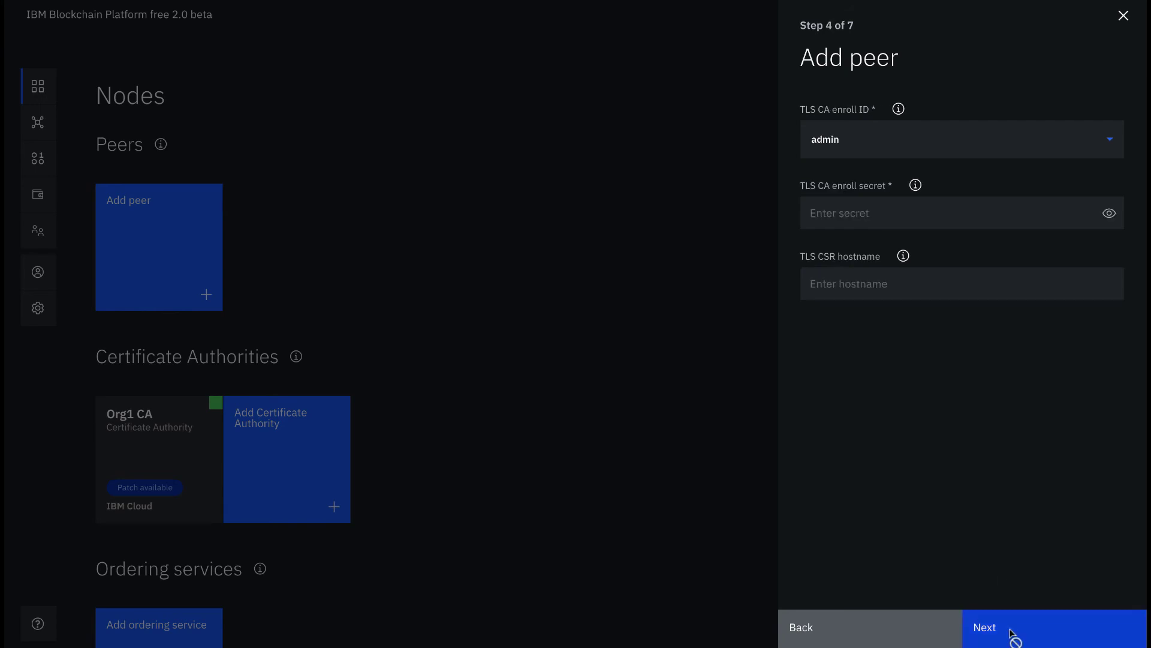
pyautogui.click(990, 148)
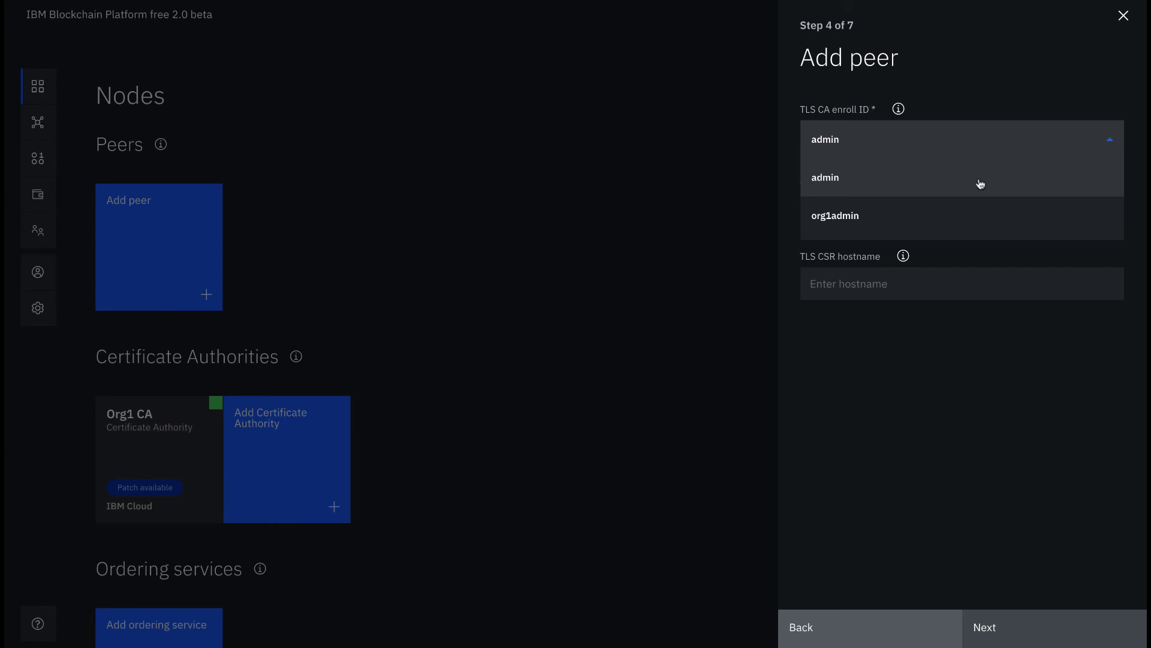
pyautogui.scroll(-1, 980, 183)
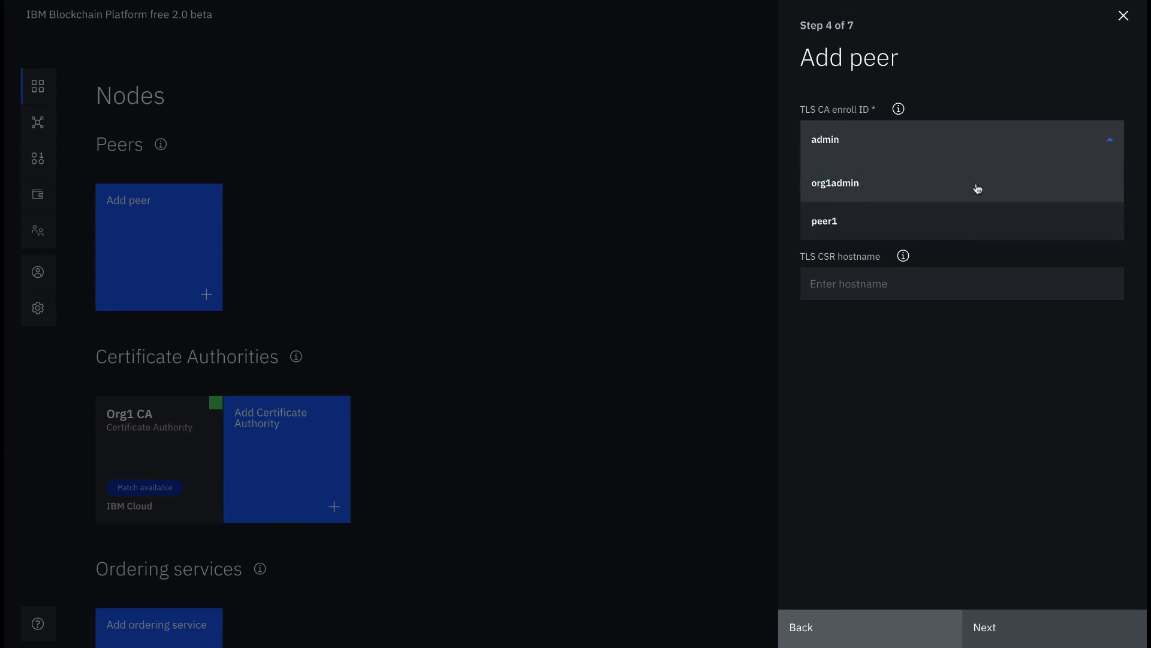
pyautogui.click(980, 226)
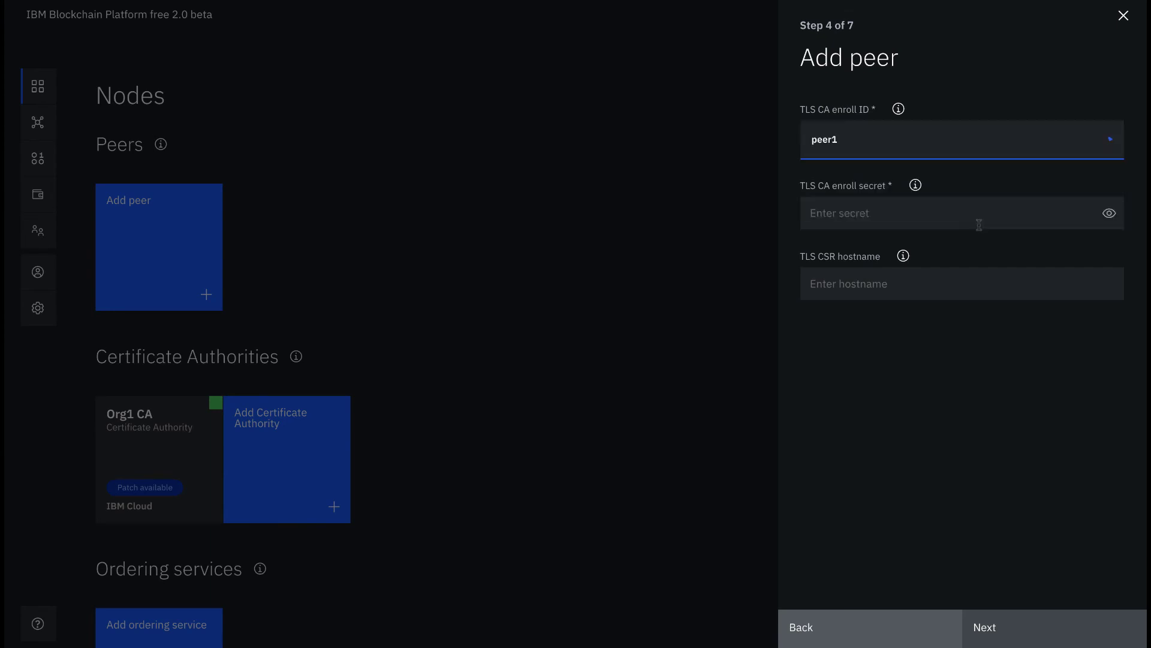
pyautogui.click(979, 225)
pyautogui.write('peer')
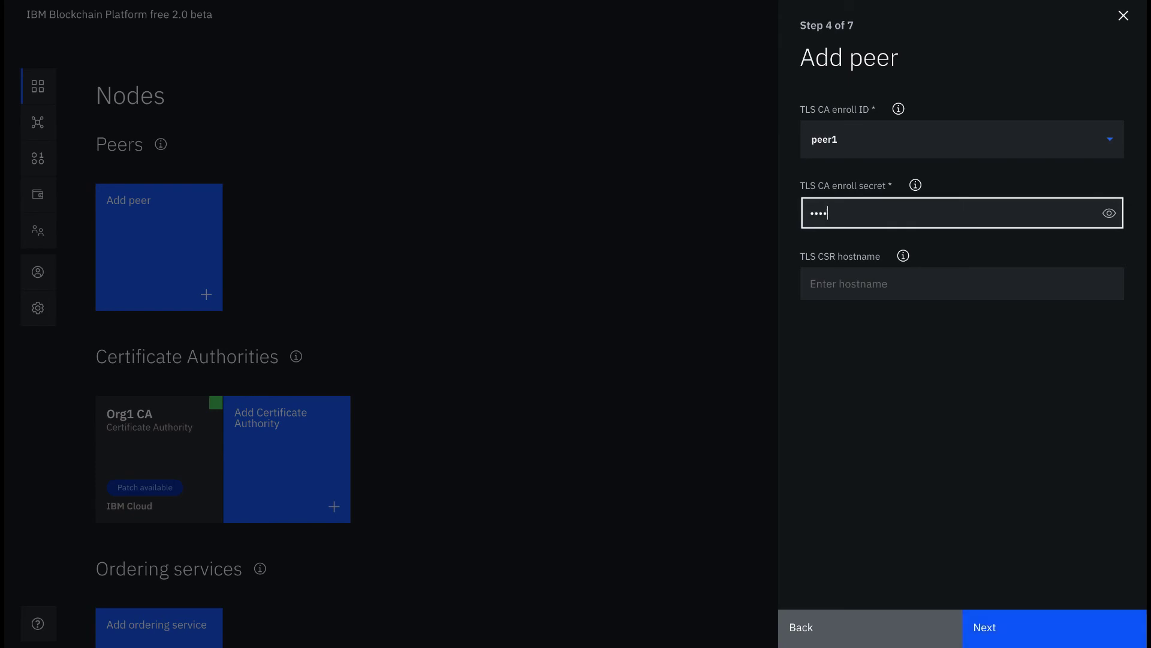
pyautogui.write('ppw')
pyautogui.click(1110, 213)
pyautogui.moveTo(902, 257)
pyautogui.click(1017, 630)
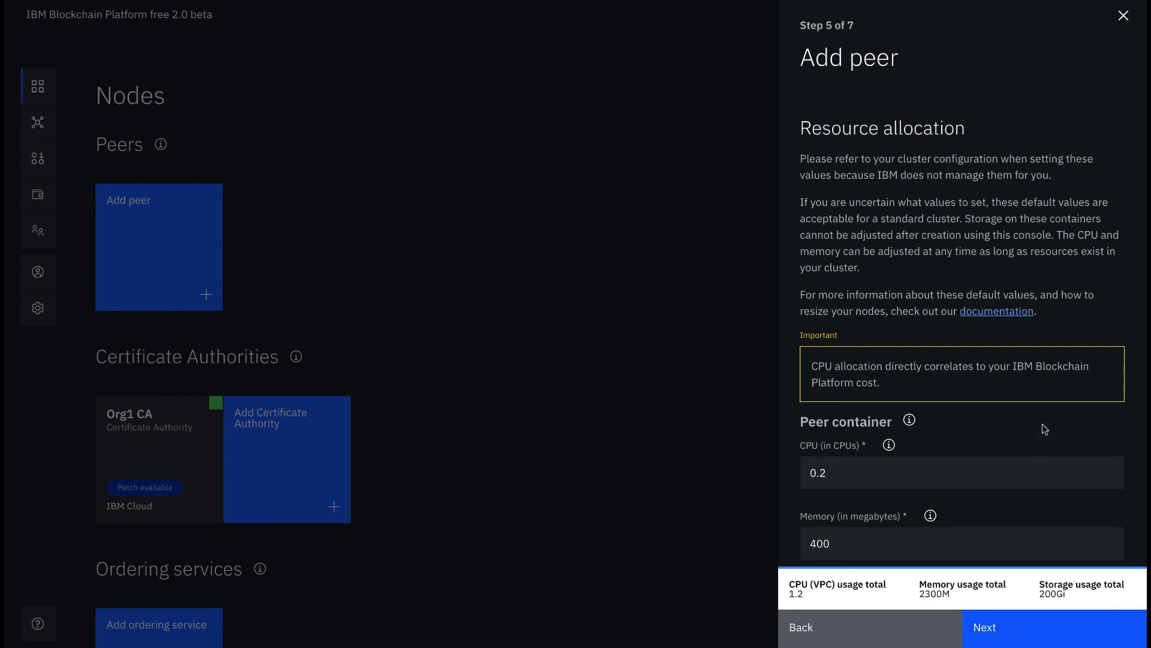
# Step: Accept the default peer resources of 1.2 CPU, 2300M memory and 200Gi storage
pyautogui.scroll(-1, 1042, 424)
pyautogui.scroll(-2, 1042, 423)
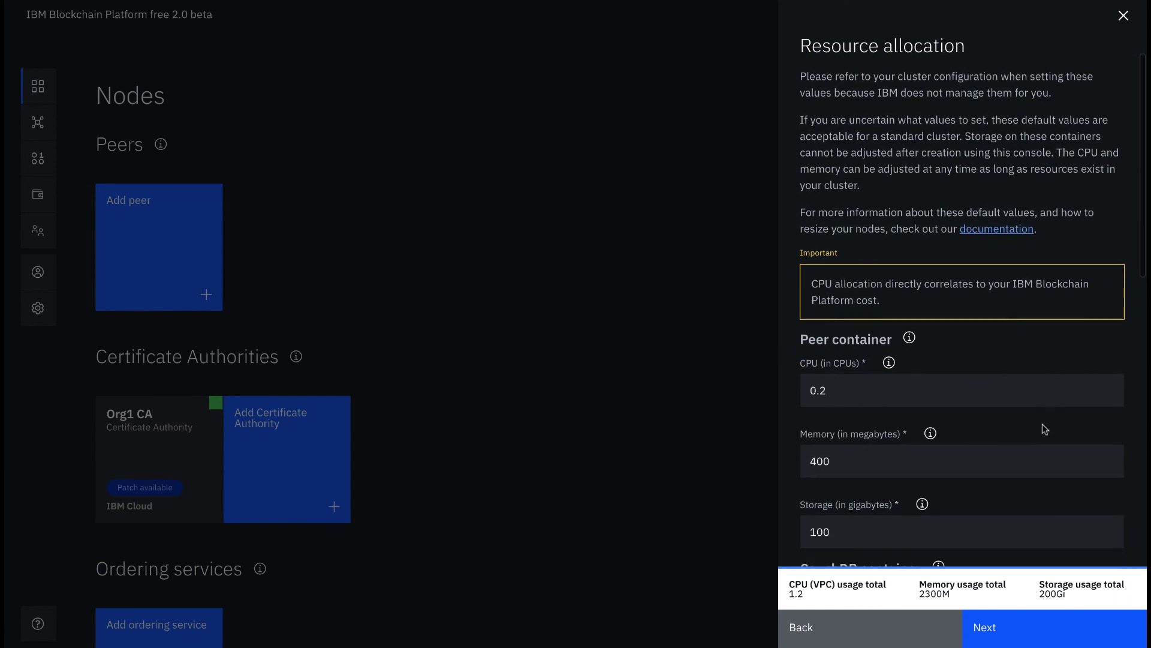
pyautogui.scroll(-1, 1042, 428)
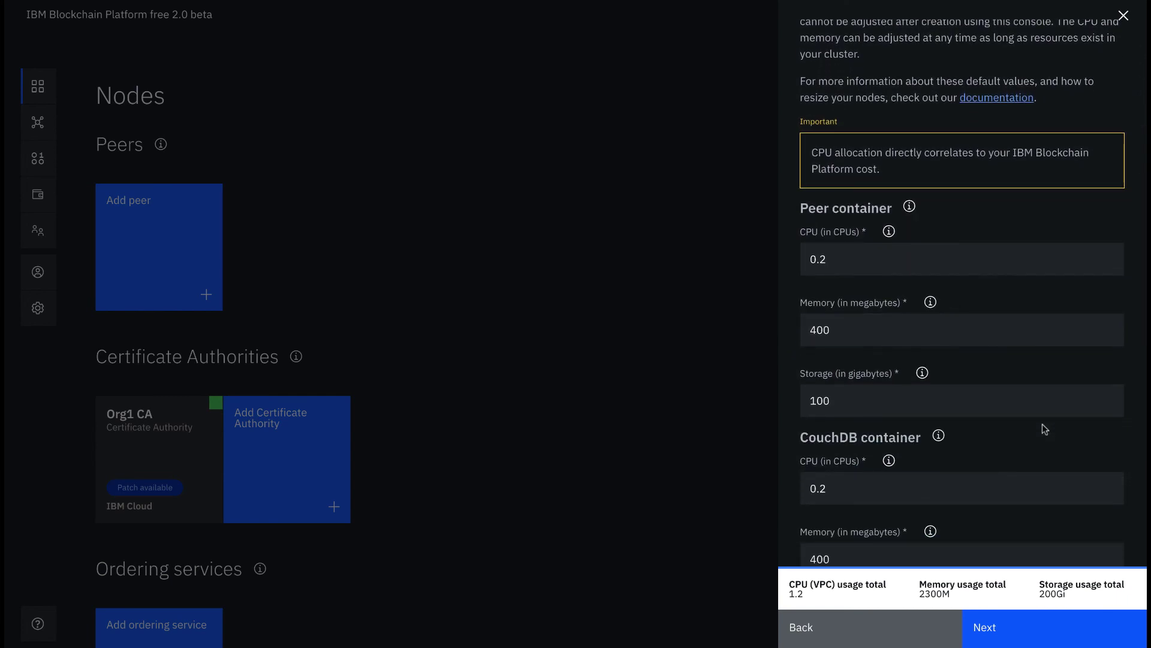
pyautogui.scroll(-1, 1042, 423)
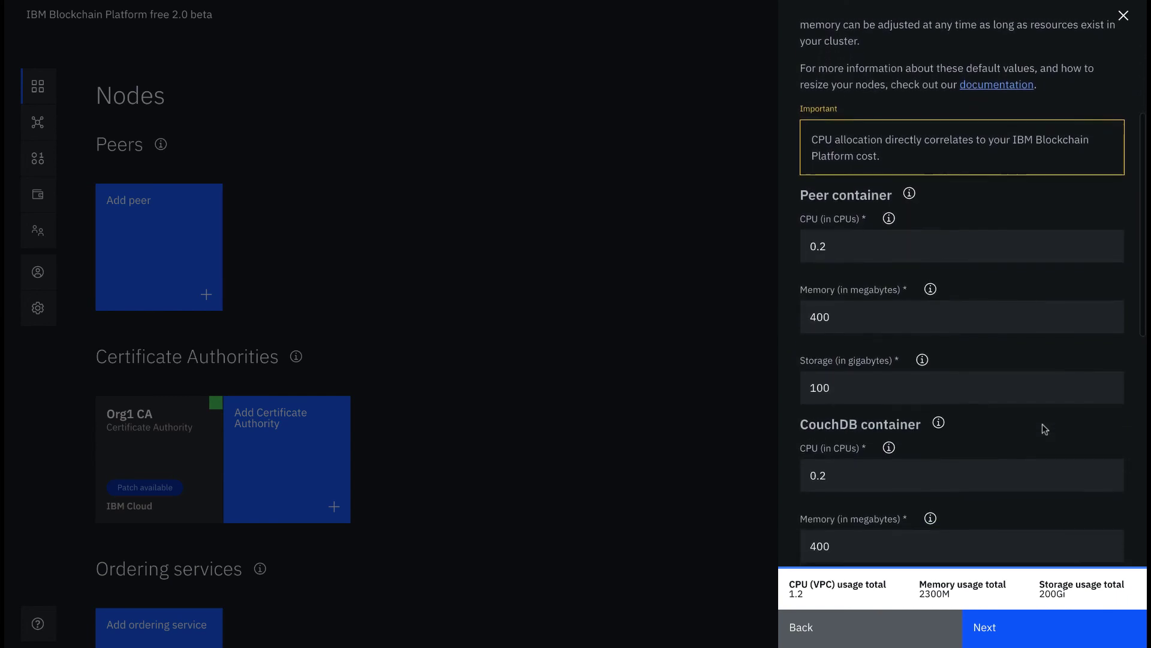
pyautogui.scroll(-3, 1042, 424)
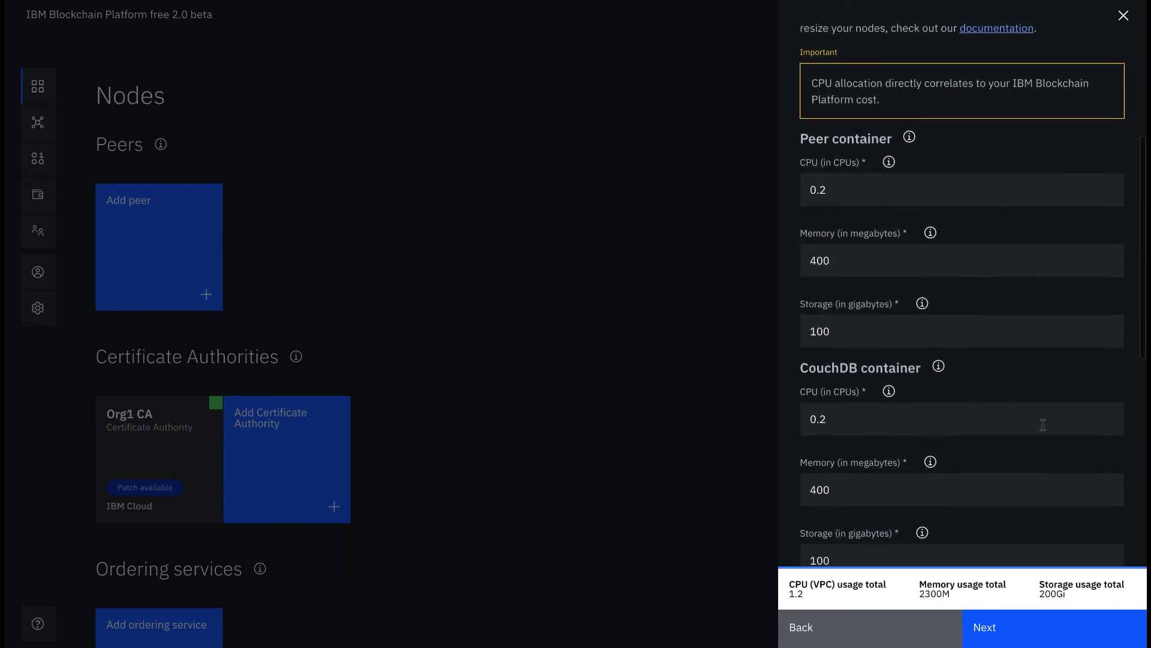
pyautogui.scroll(-5, 1043, 424)
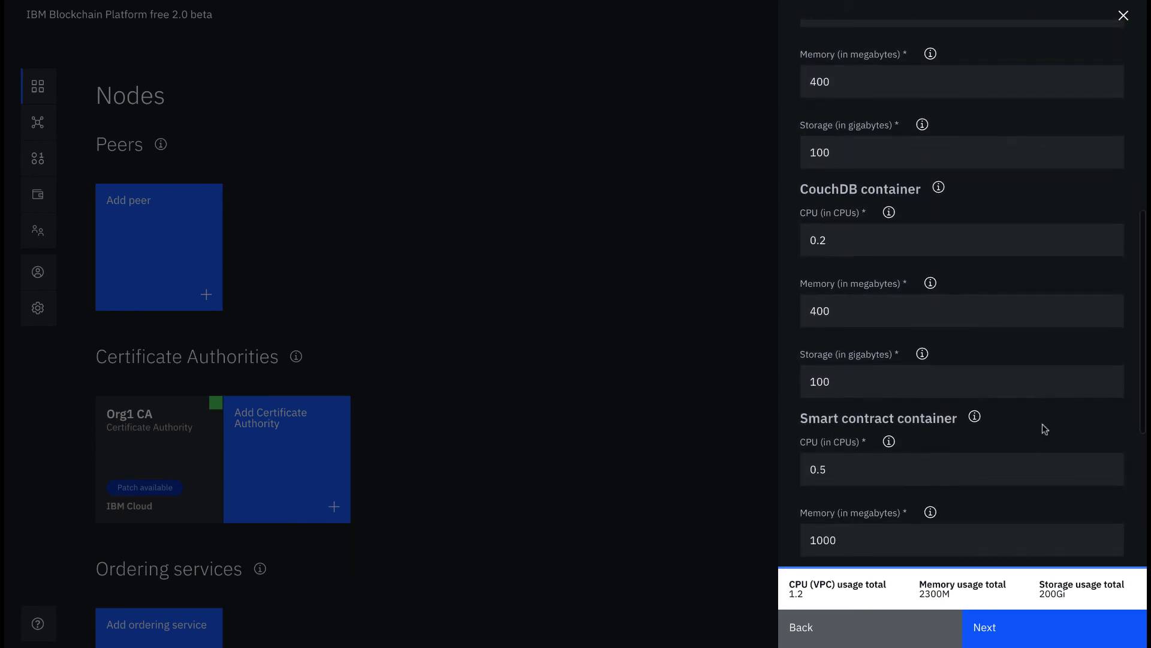
pyautogui.scroll(-4, 1042, 423)
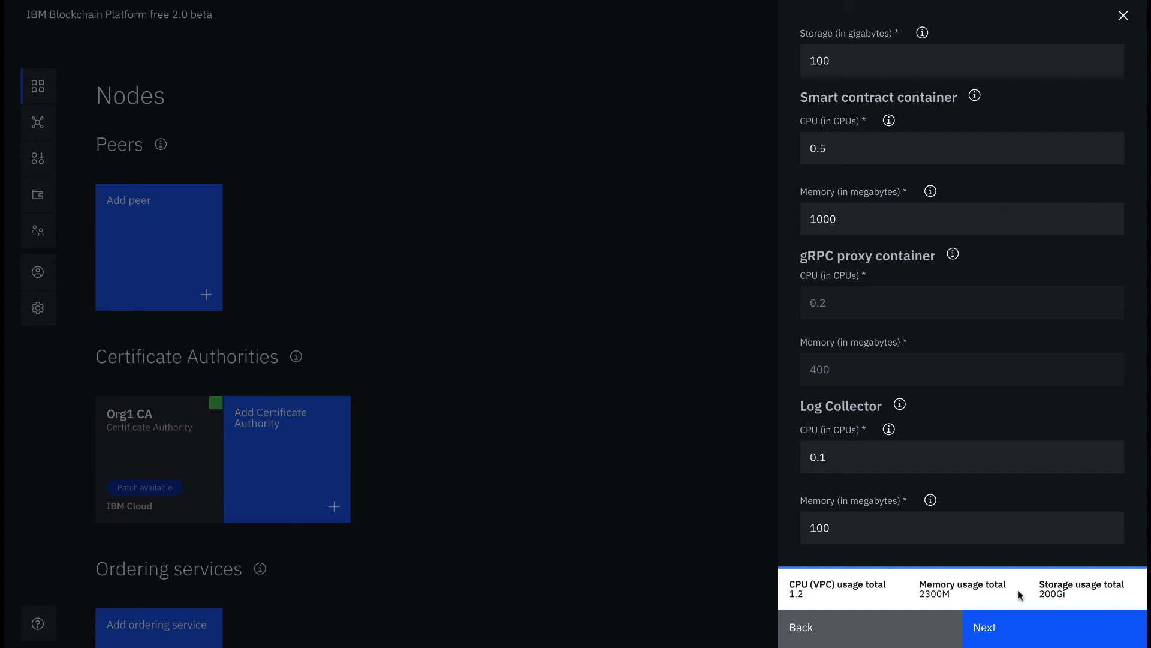
pyautogui.click(1029, 624)
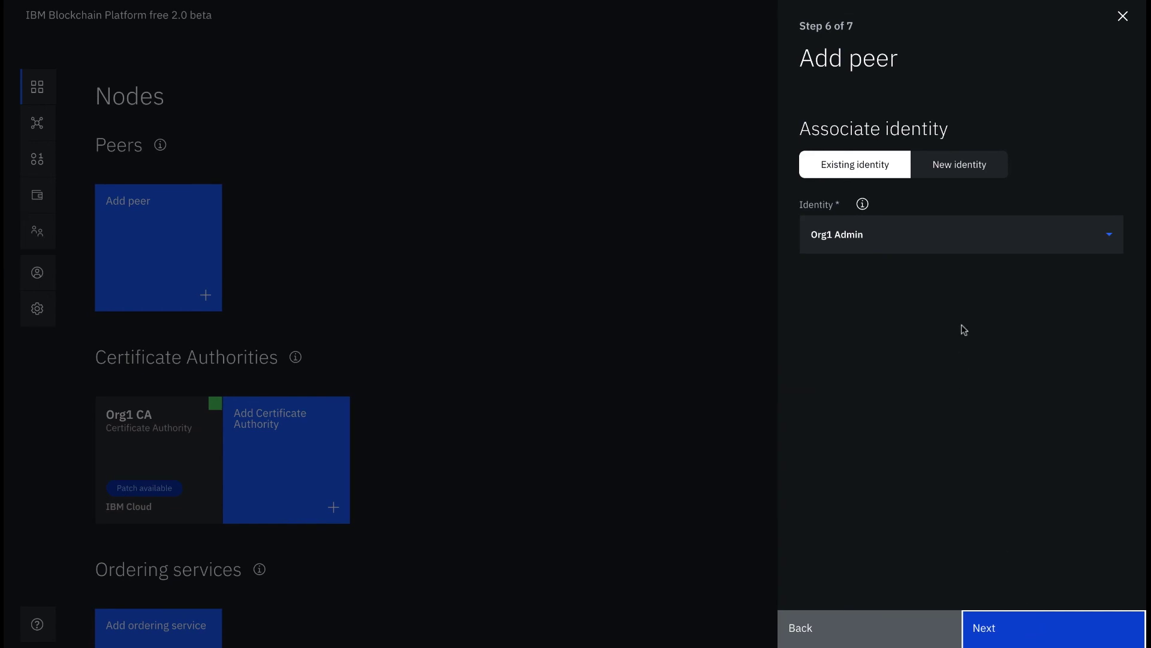
# Step: Choose Org1 Admin as the peer's identity and go on to the Summary
pyautogui.click(979, 238)
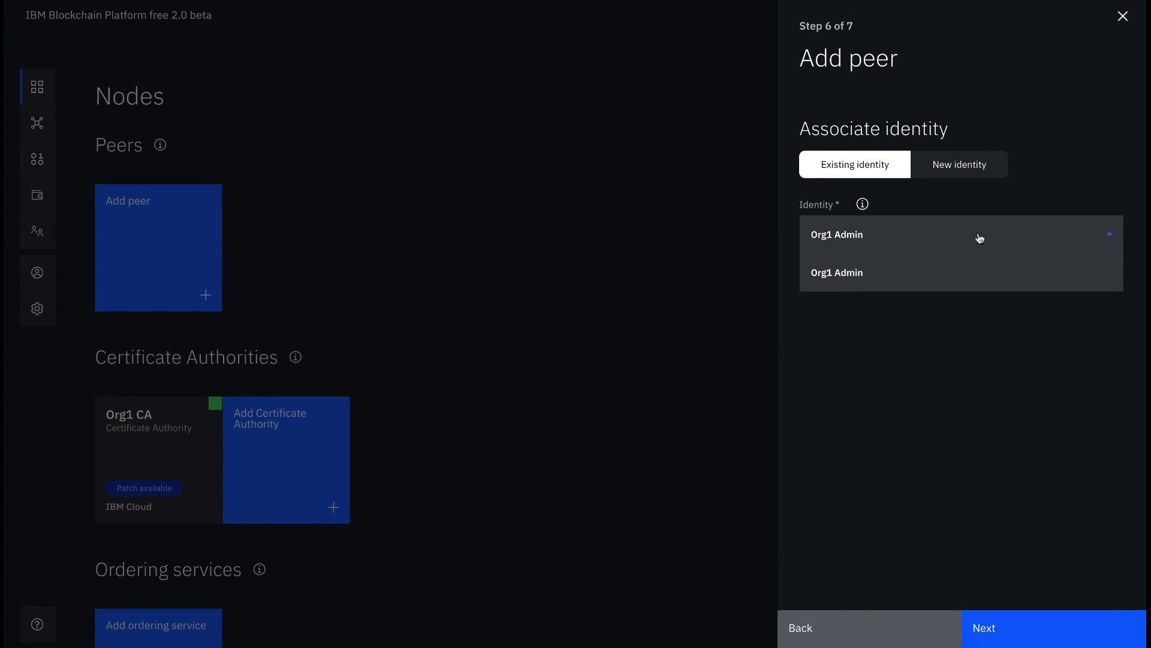
pyautogui.click(971, 280)
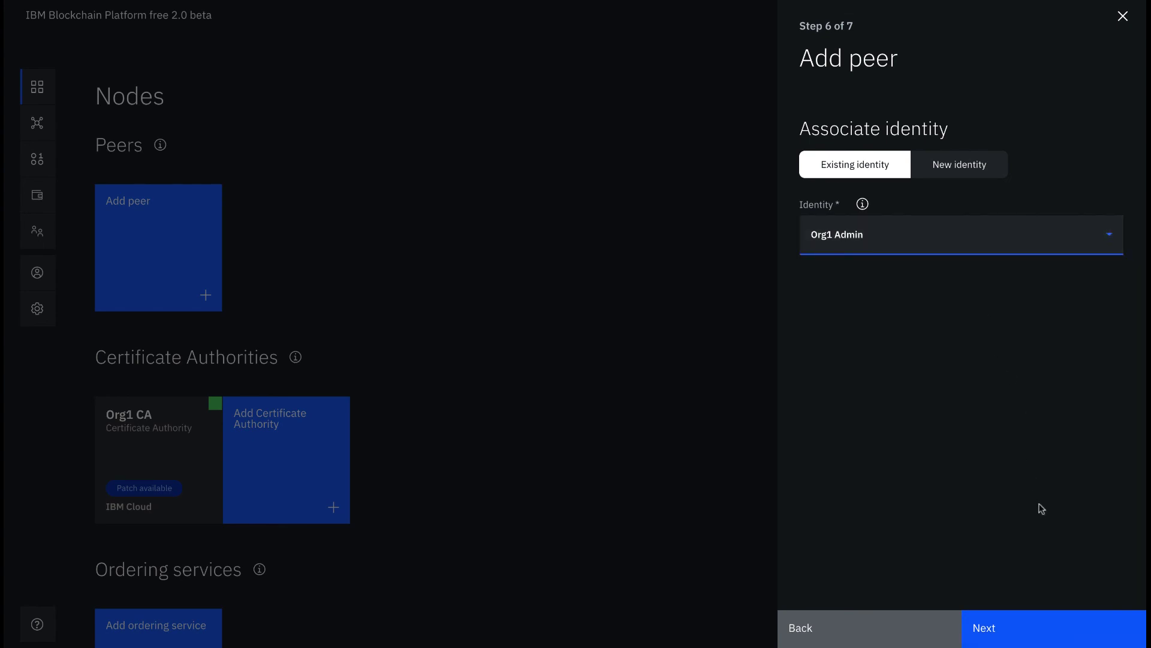
pyautogui.click(1033, 631)
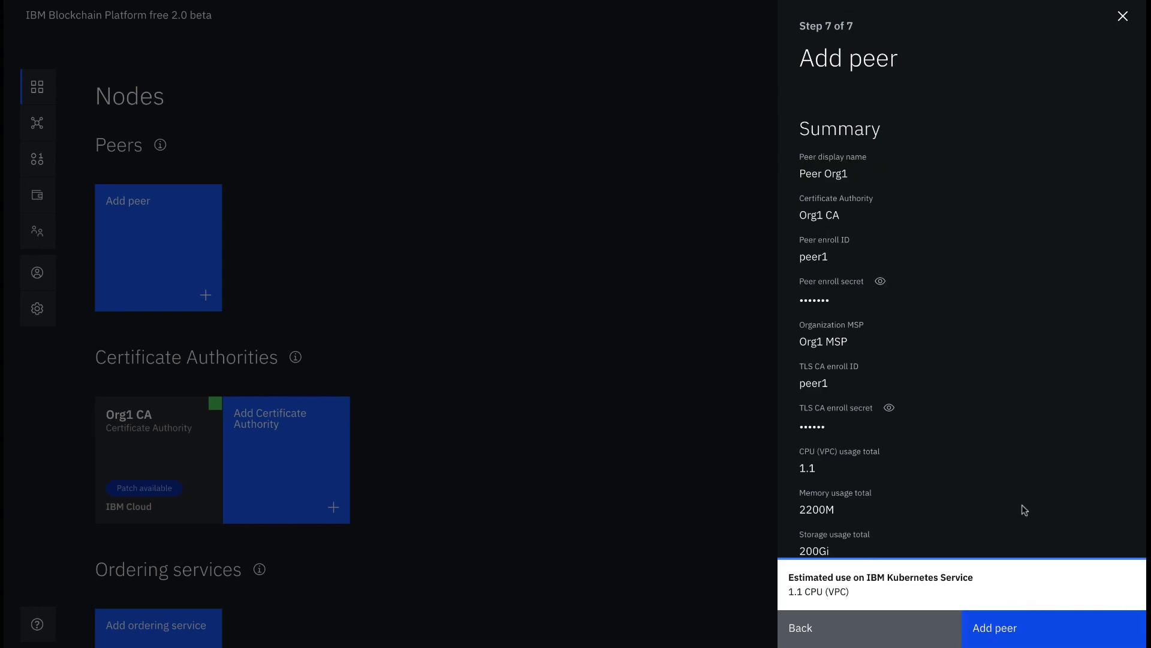
# Step: Review the summary and confirm Add peer to deploy Peer Org1
pyautogui.scroll(-3, 1021, 457)
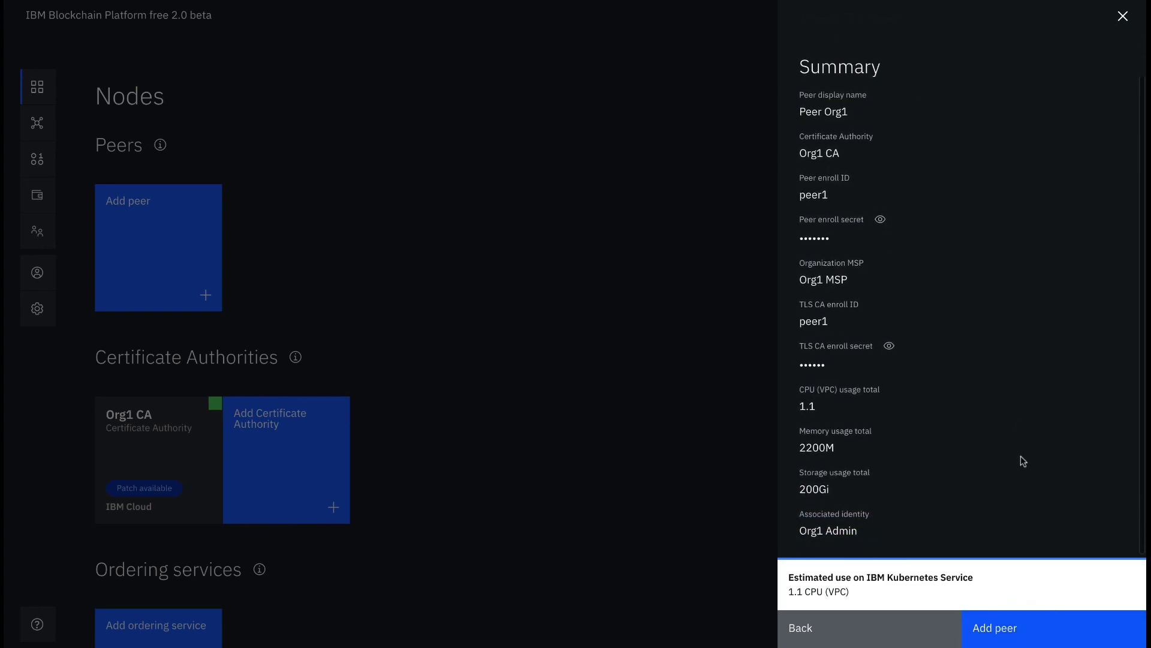
pyautogui.click(1020, 630)
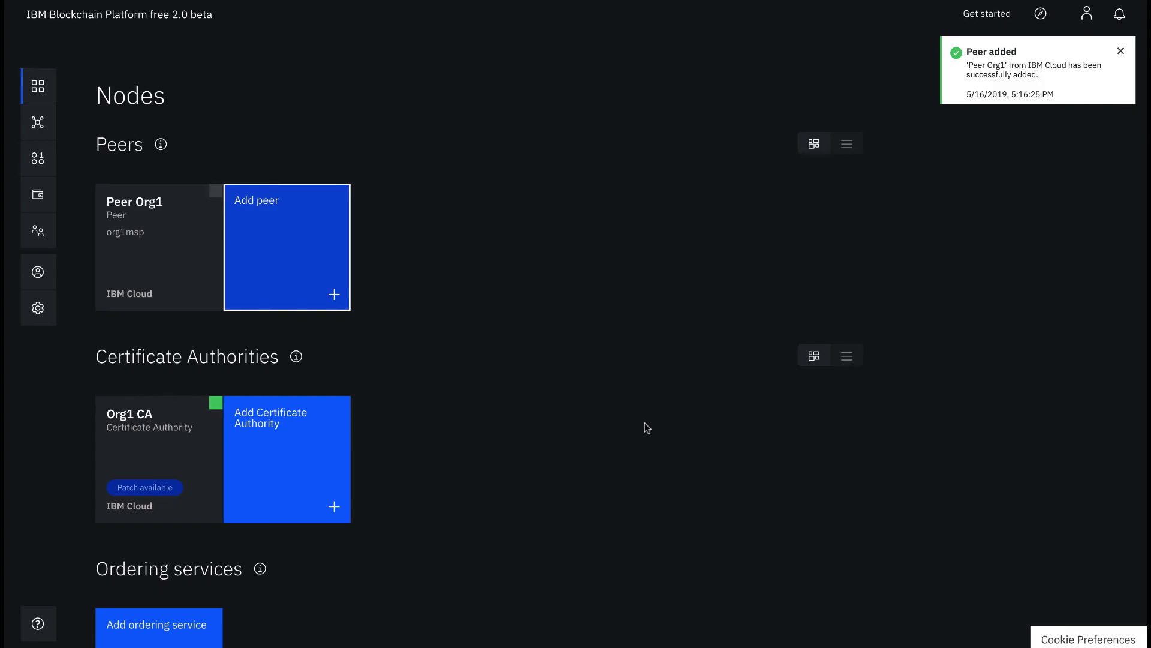